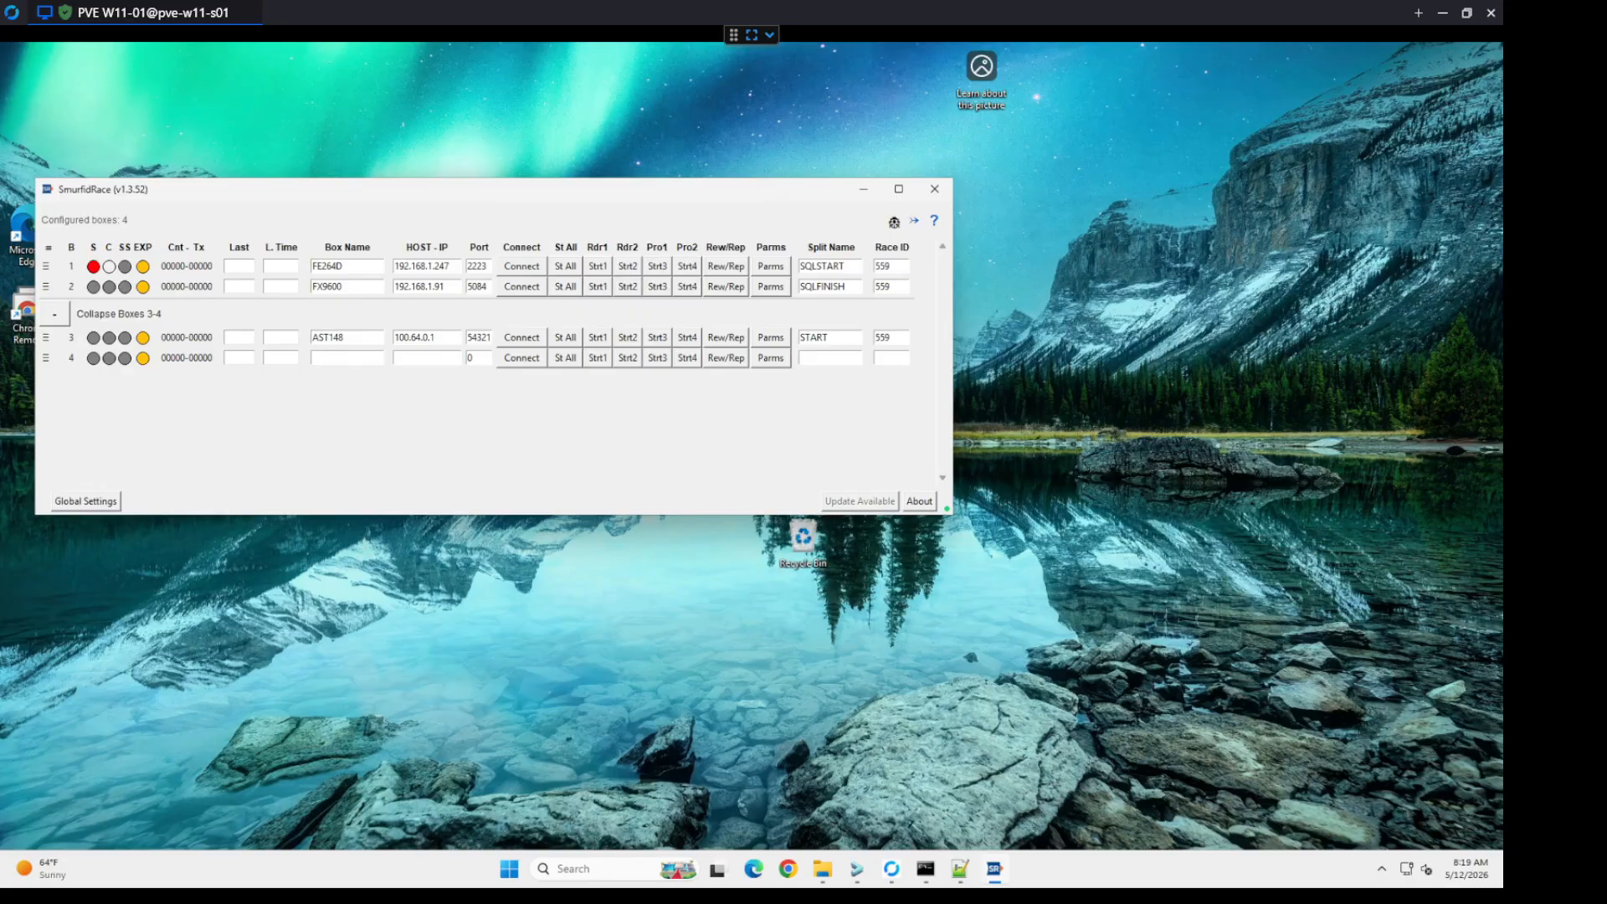
Step: Review the basic settings of box FE264D and connect boxes FE264D and FX9600
left_click(775, 268)
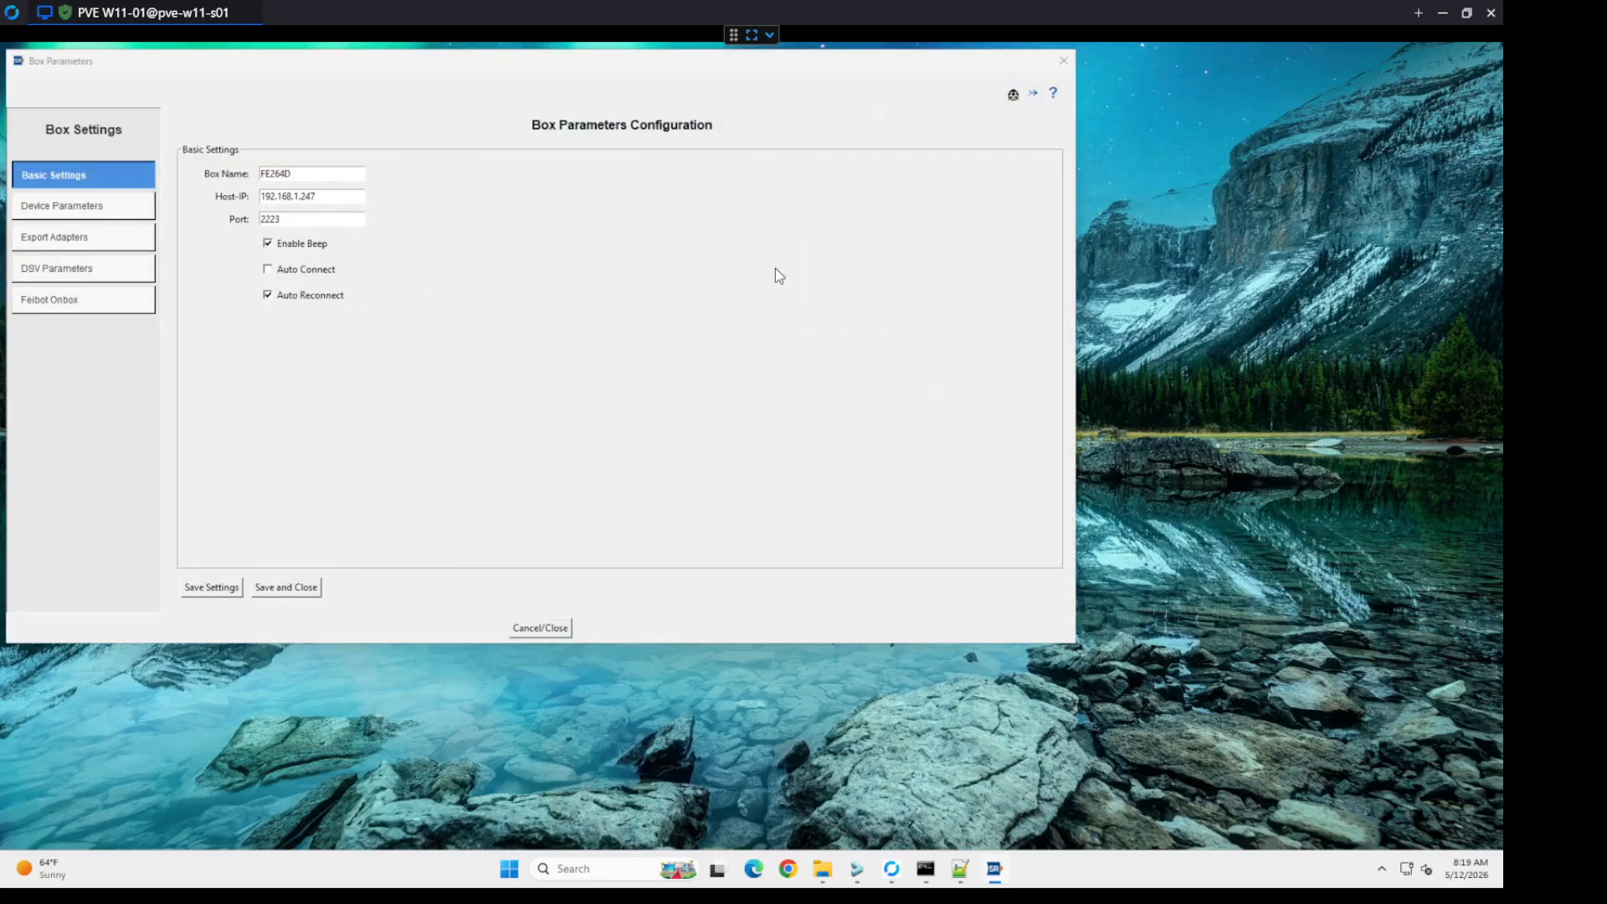
left_click_drag(418, 70, 475, 139)
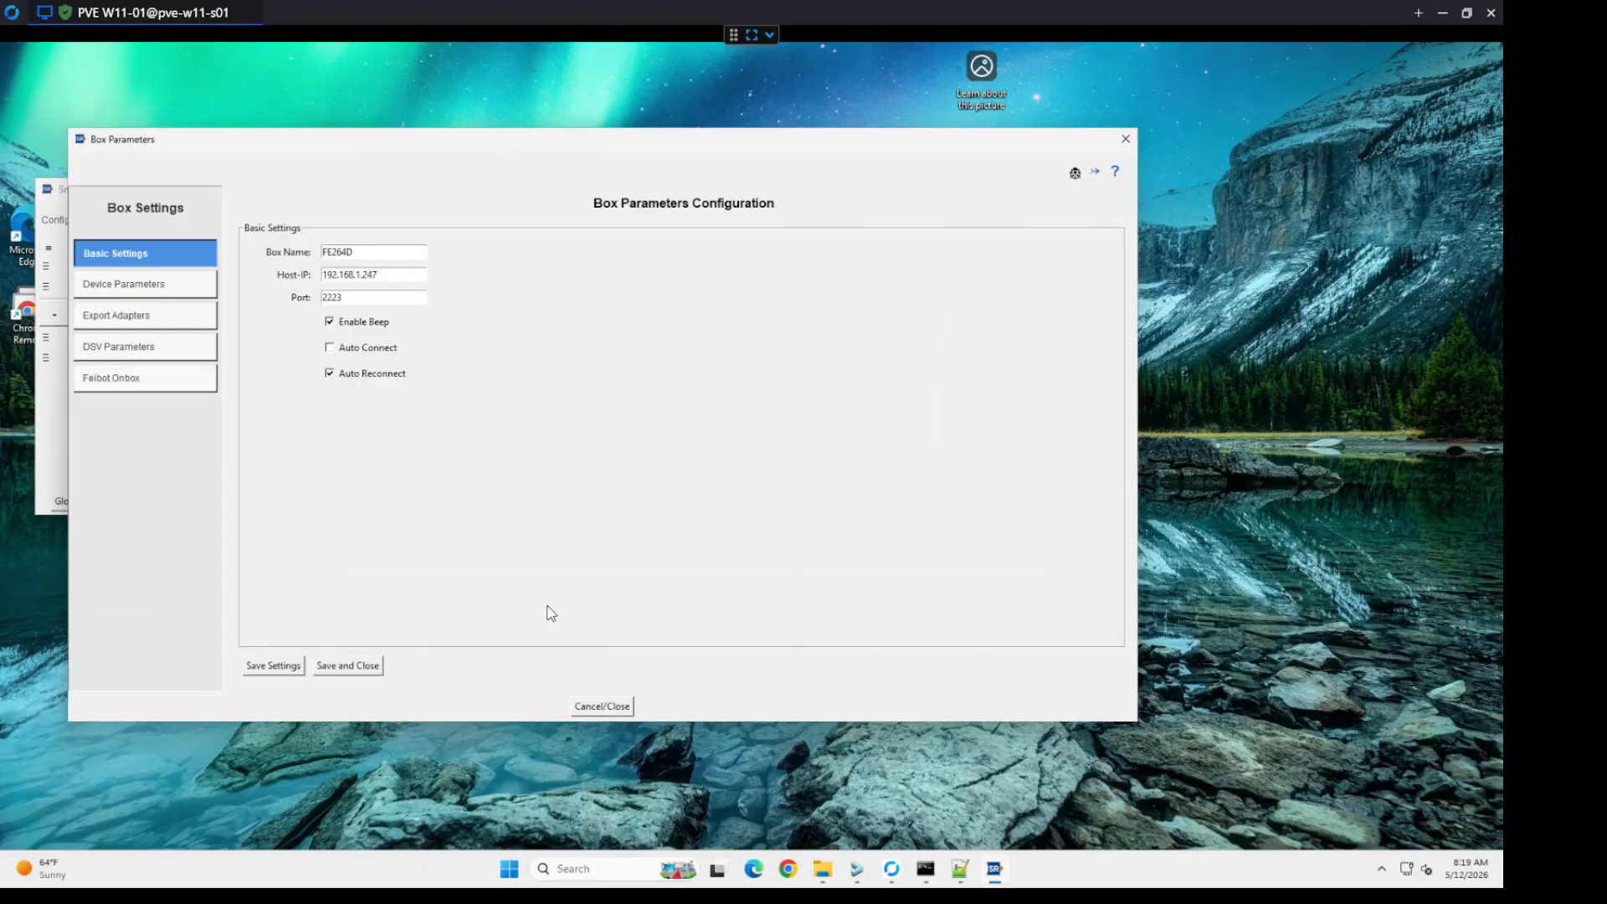
left_click(599, 706)
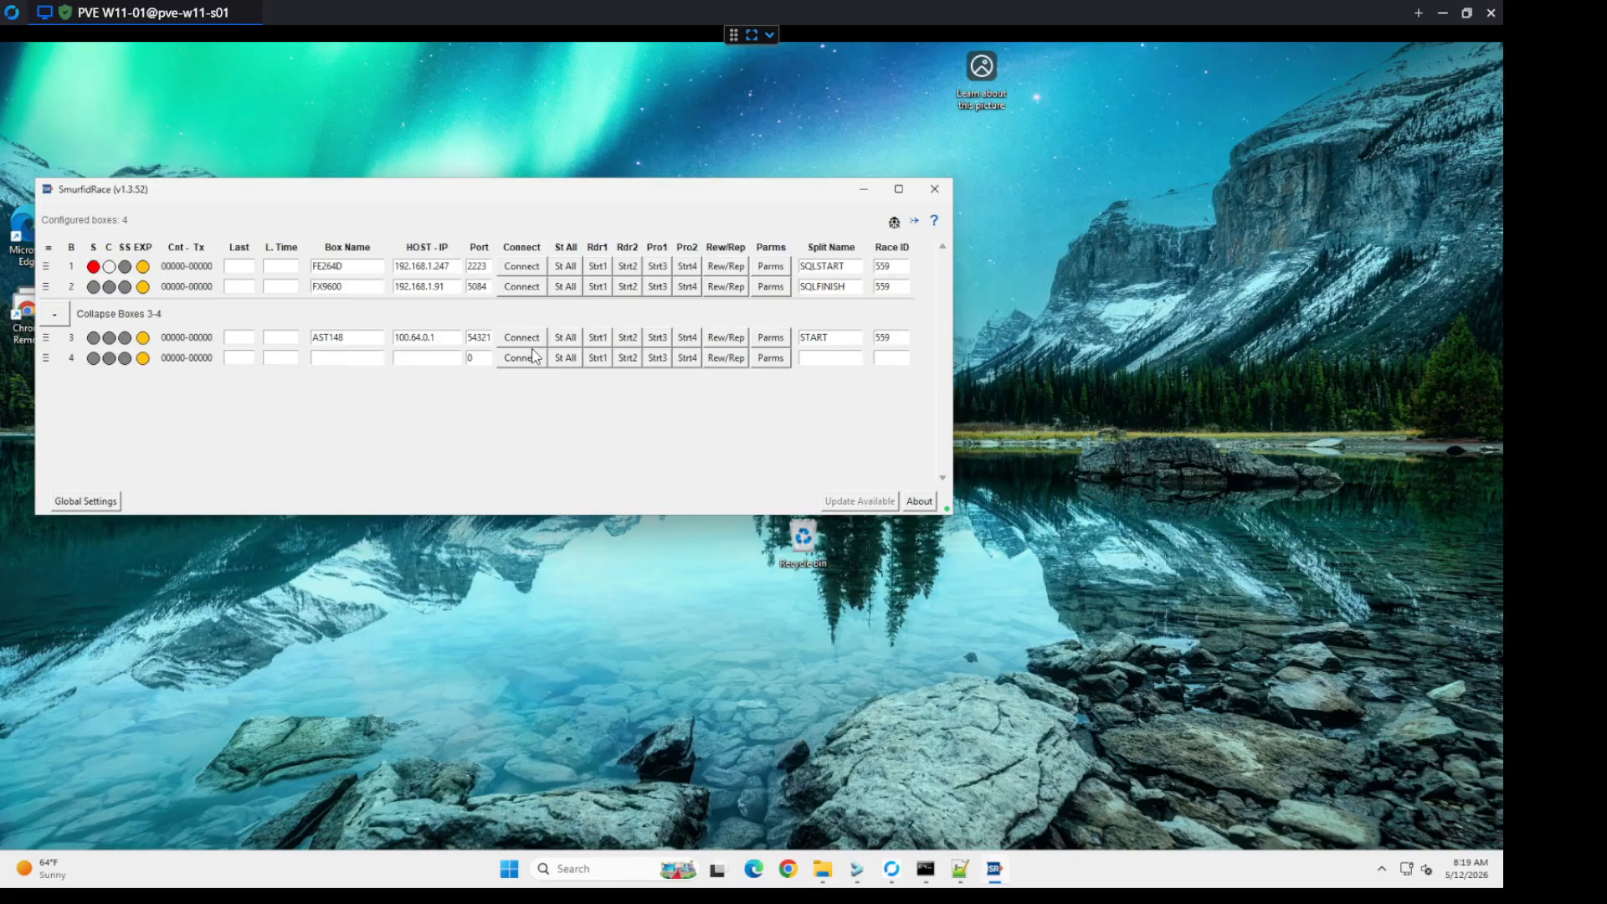
left_click(520, 268)
left_click(524, 288)
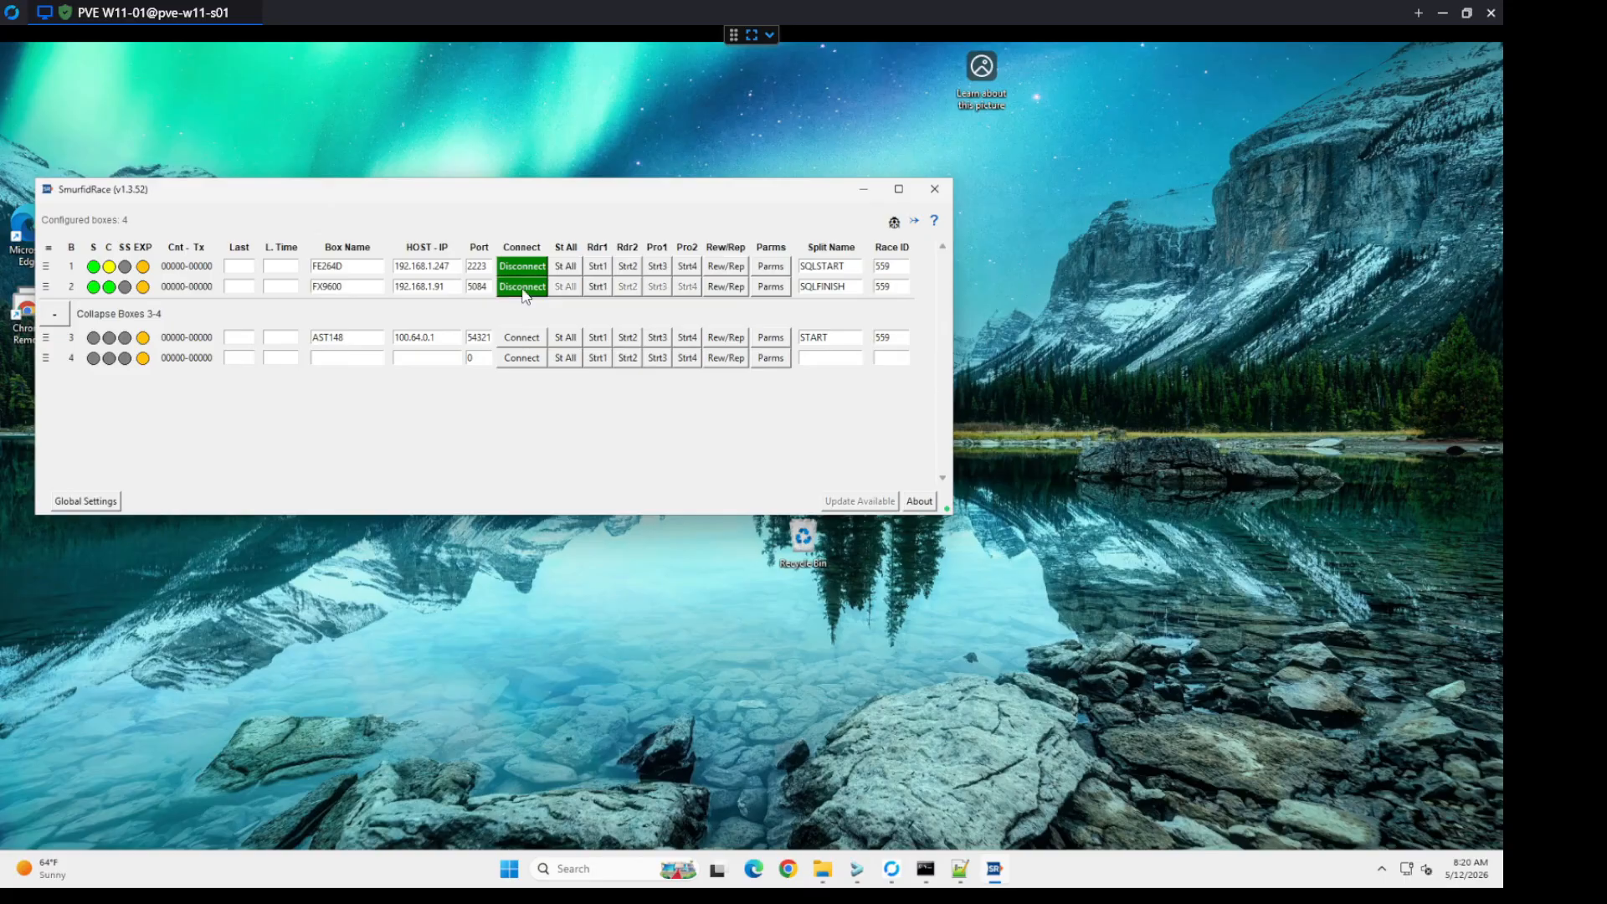
Step: Set box 4's host IP to 192.168.1.96 and its port to 5084, and connect it
left_click(417, 357)
type("192.168")
type("8")
type(".1.96")
double_click(484, 355)
type("5084")
left_click(522, 360)
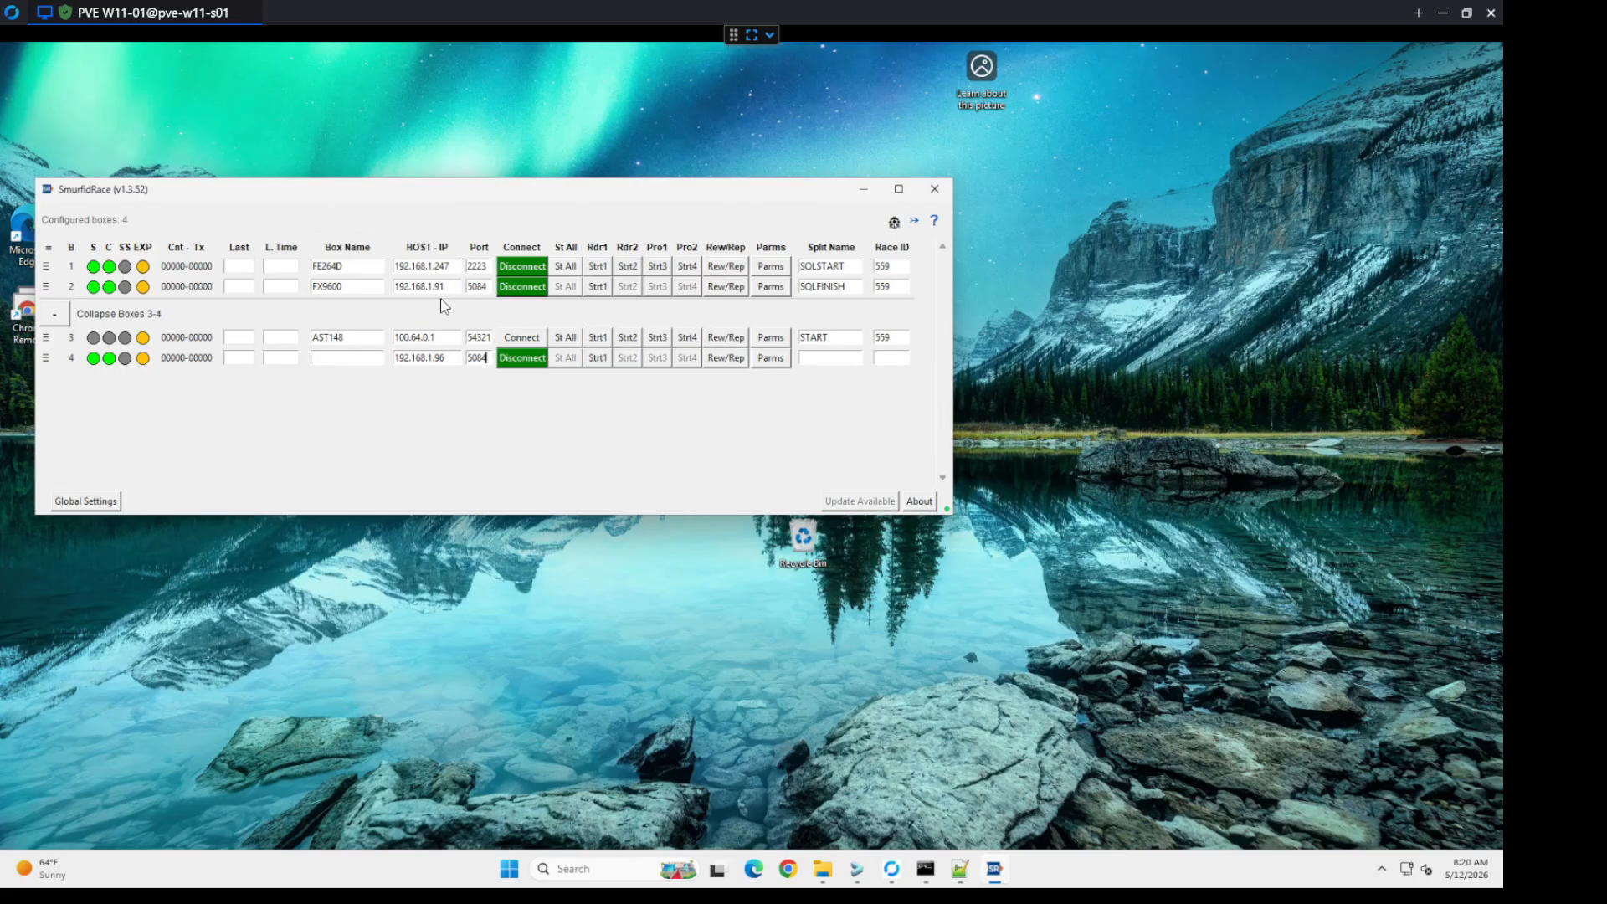
Step: Name box 4 R420-96 and rename box 2 as FX9600-91
left_click(320, 360)
type("R420-96")
left_click(377, 288)
type("-91")
Step: Review the device parameters of box FX9600-91 and the basic settings of box FE264D
left_click(771, 287)
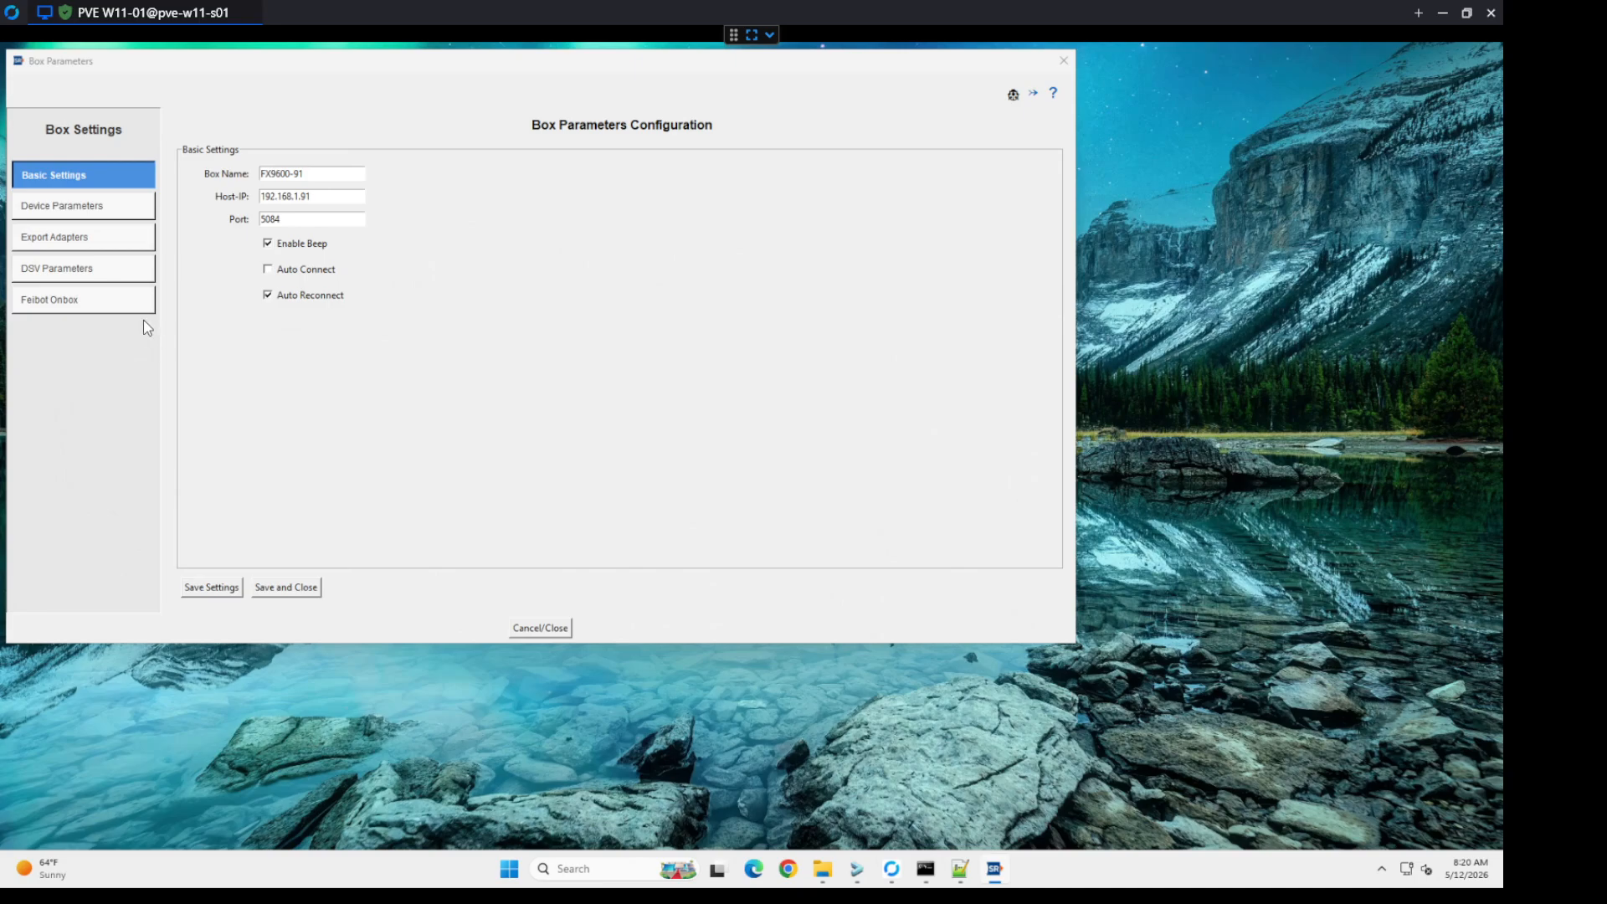
left_click(38, 209)
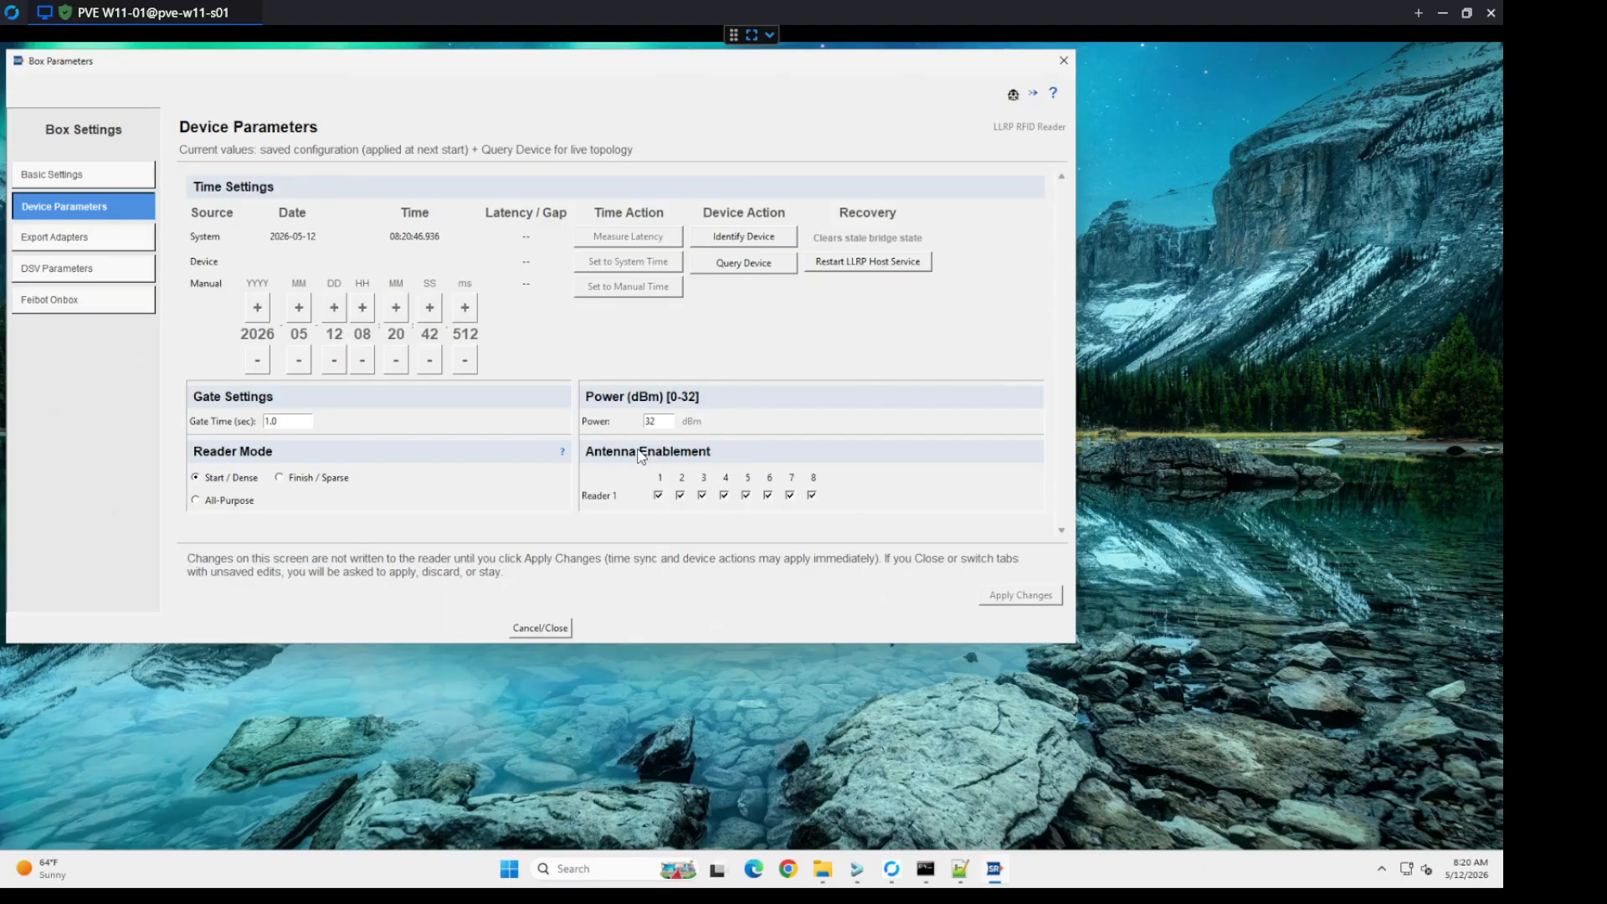
left_click(542, 639)
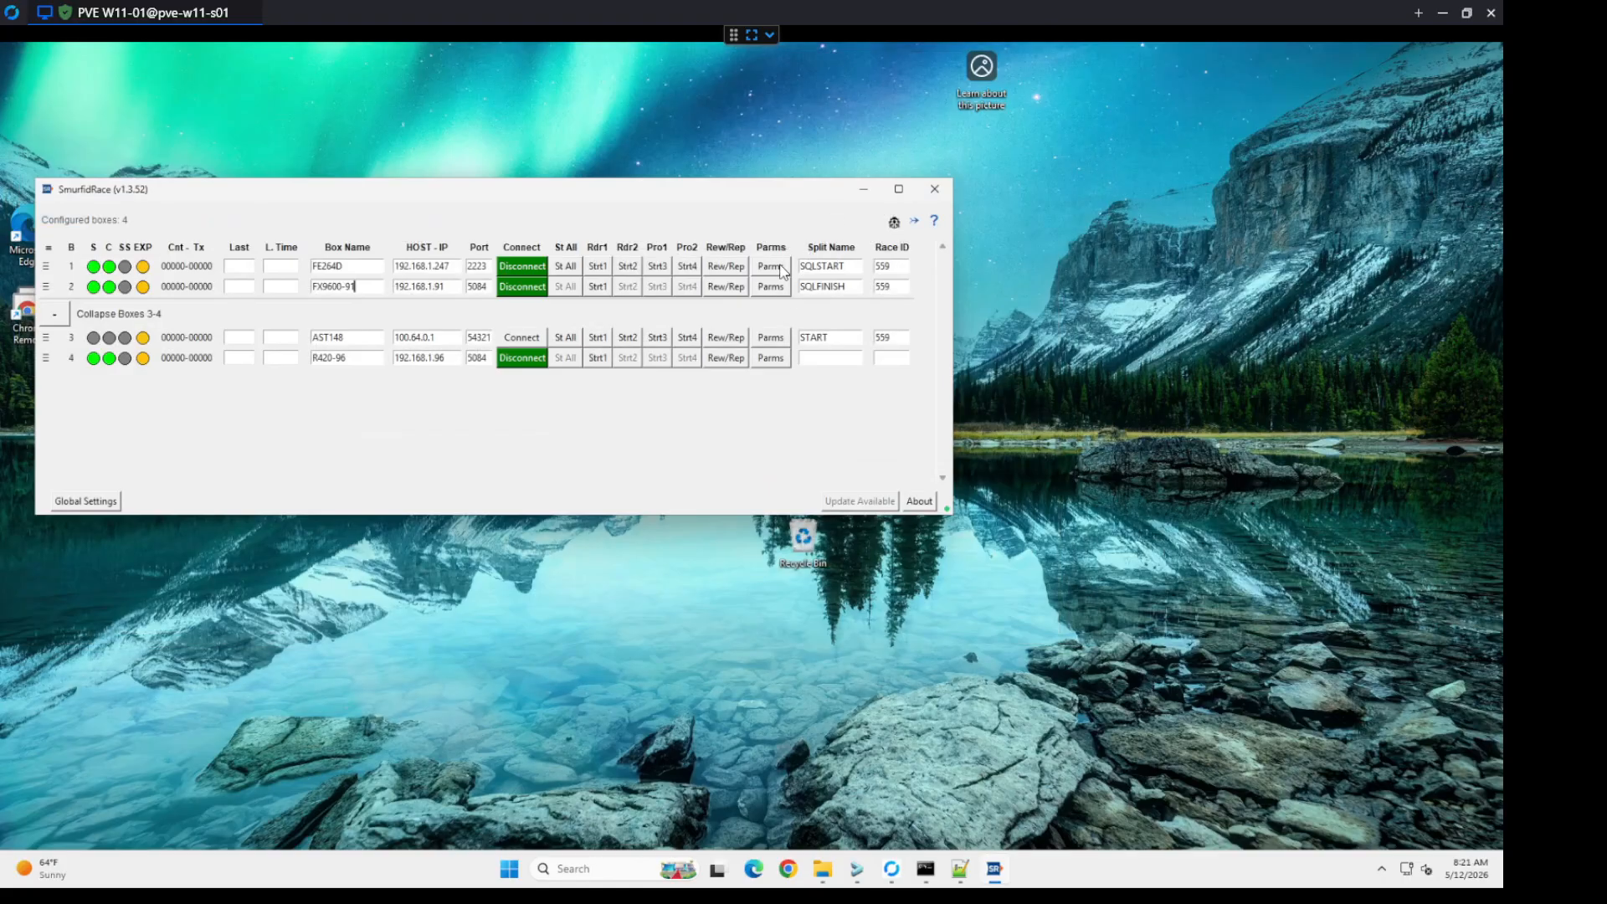
left_click(782, 269)
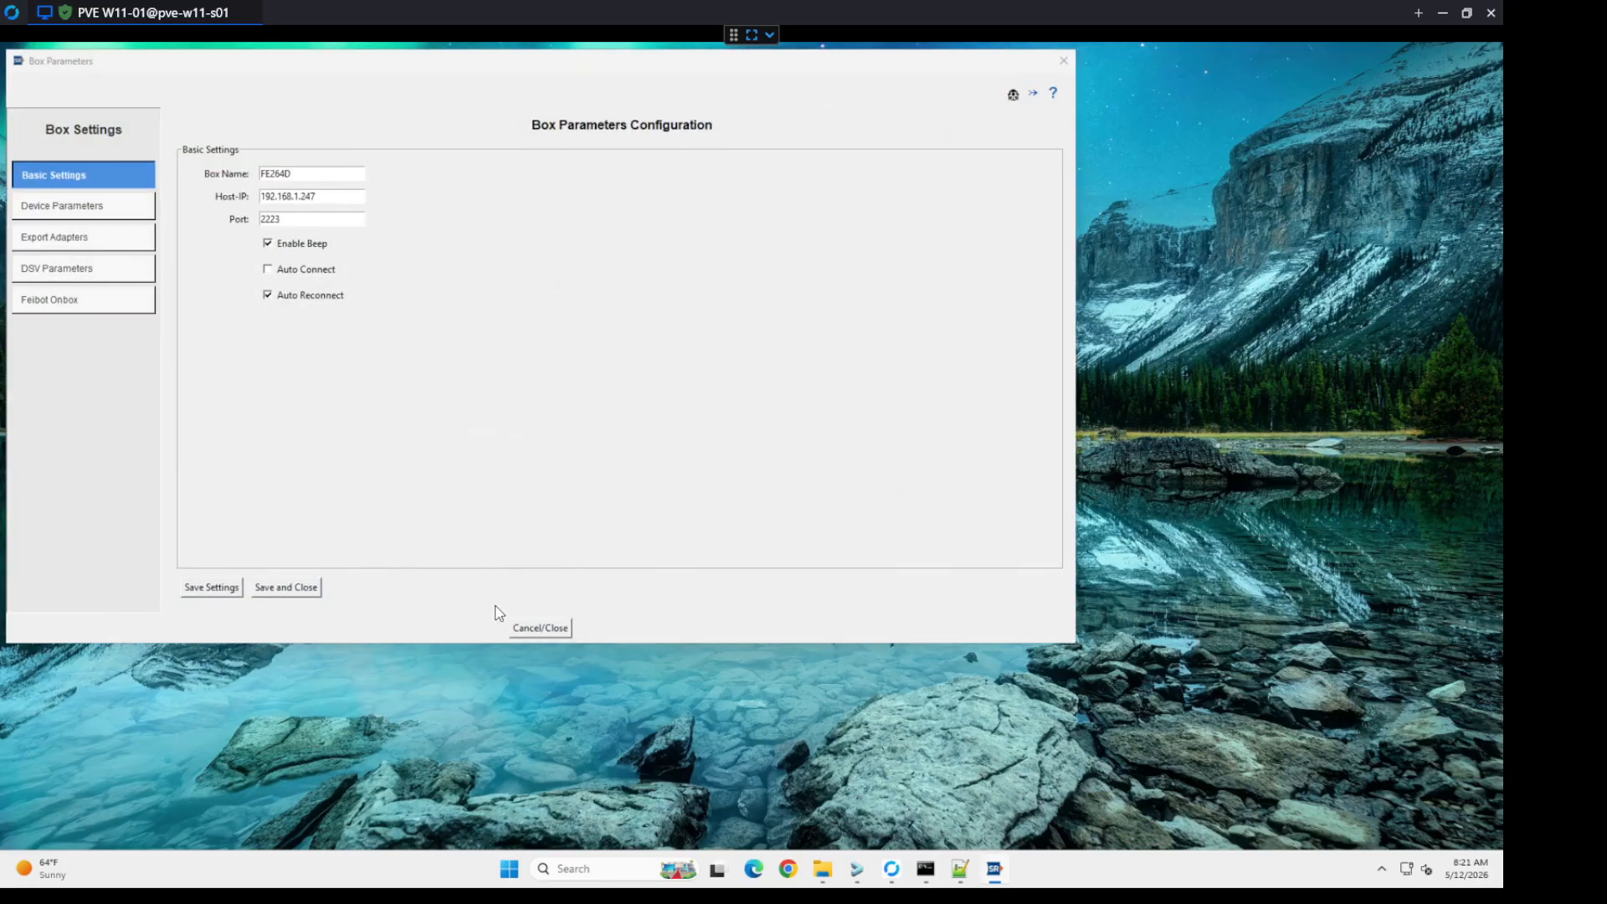
left_click(539, 626)
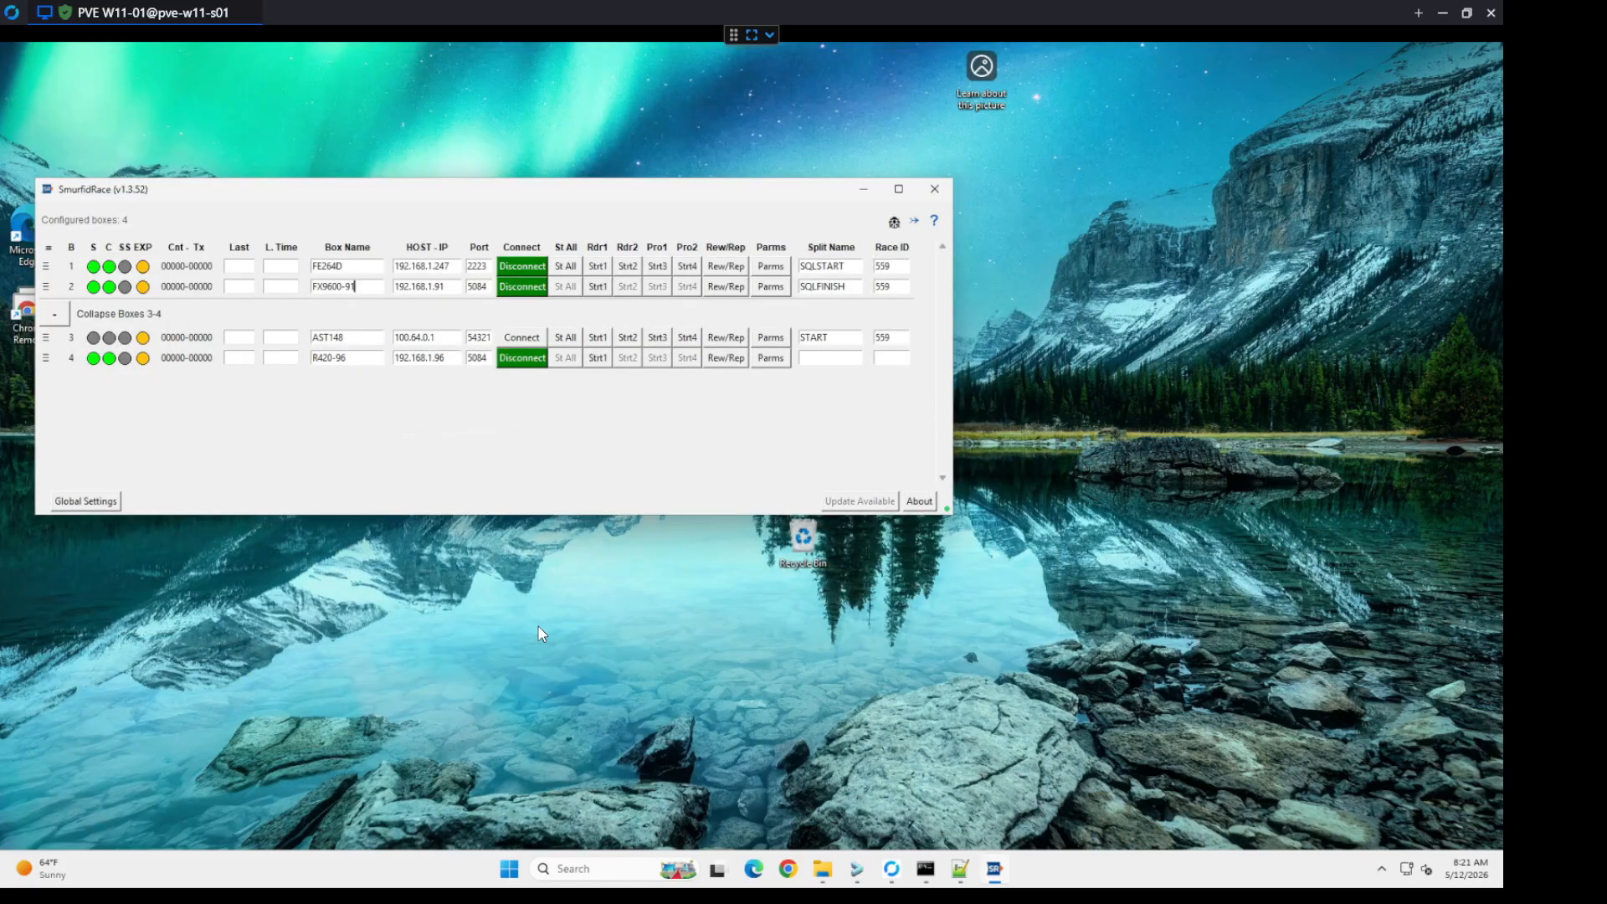
Step: In the global DSV parameters, enable overriding box settings, set the file extension to .txt and choose the comma delimiter
left_click(89, 506)
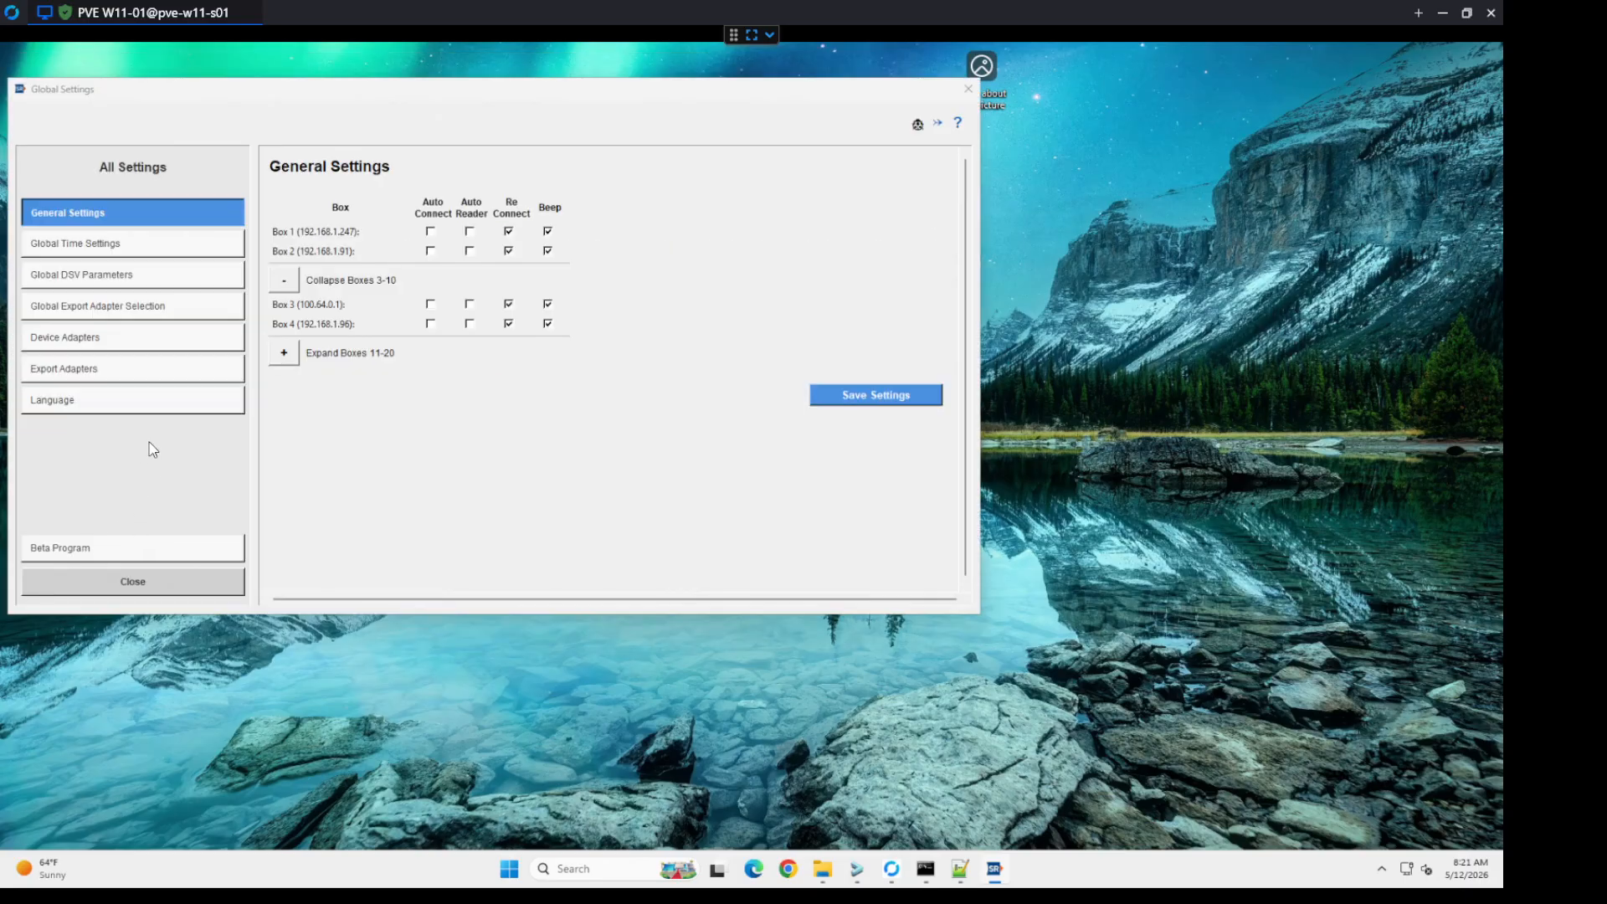
left_click(139, 282)
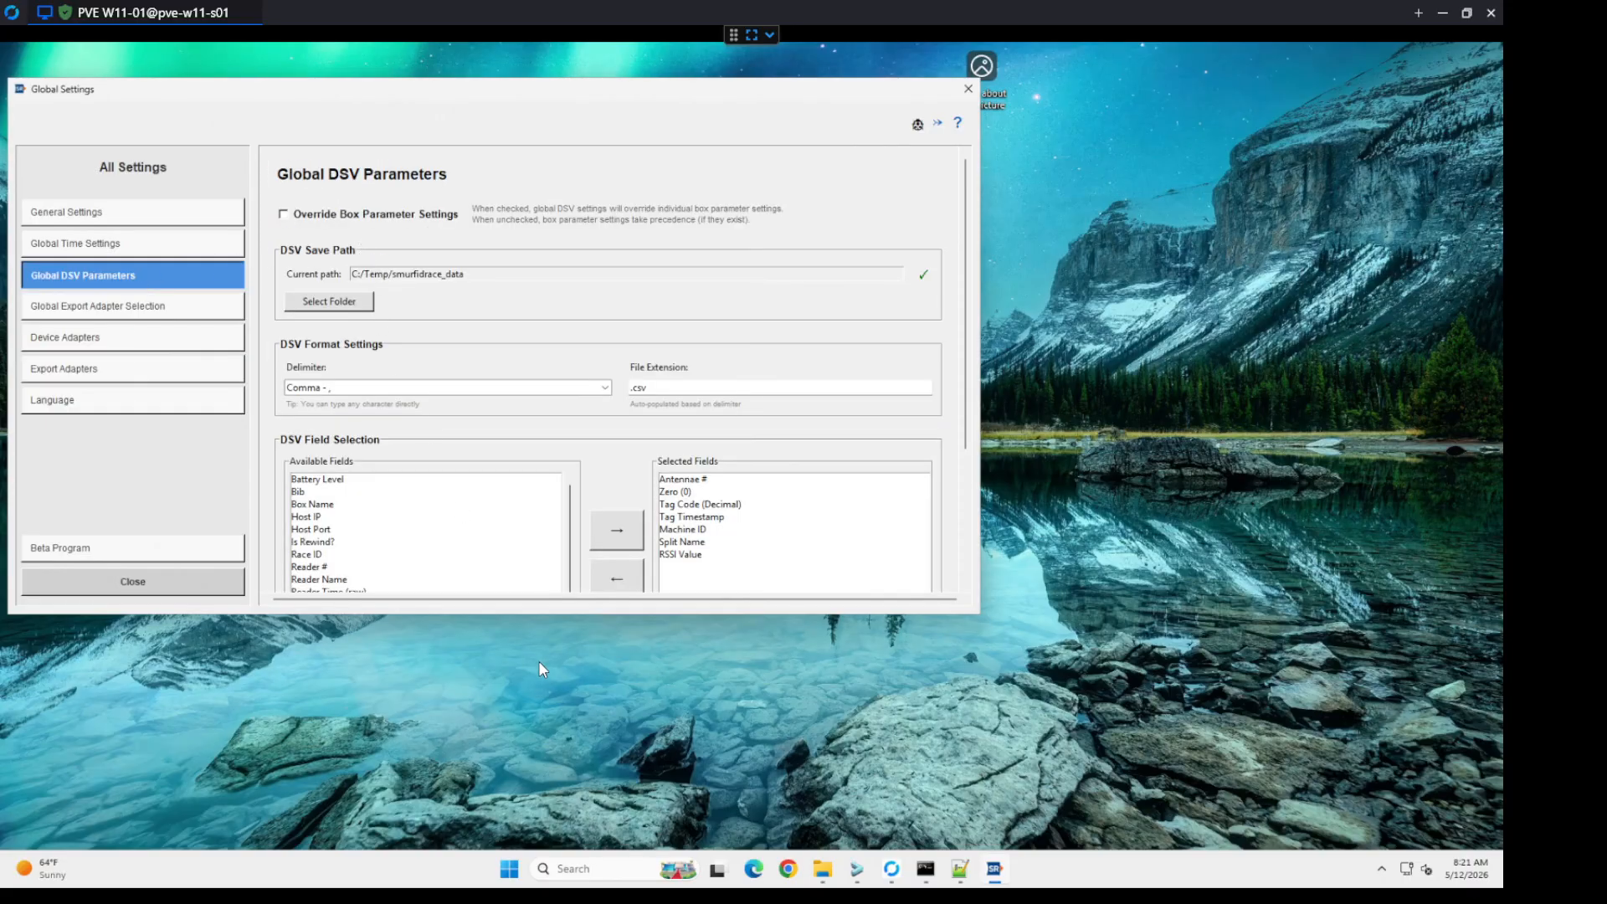
left_click_drag(540, 617, 541, 779)
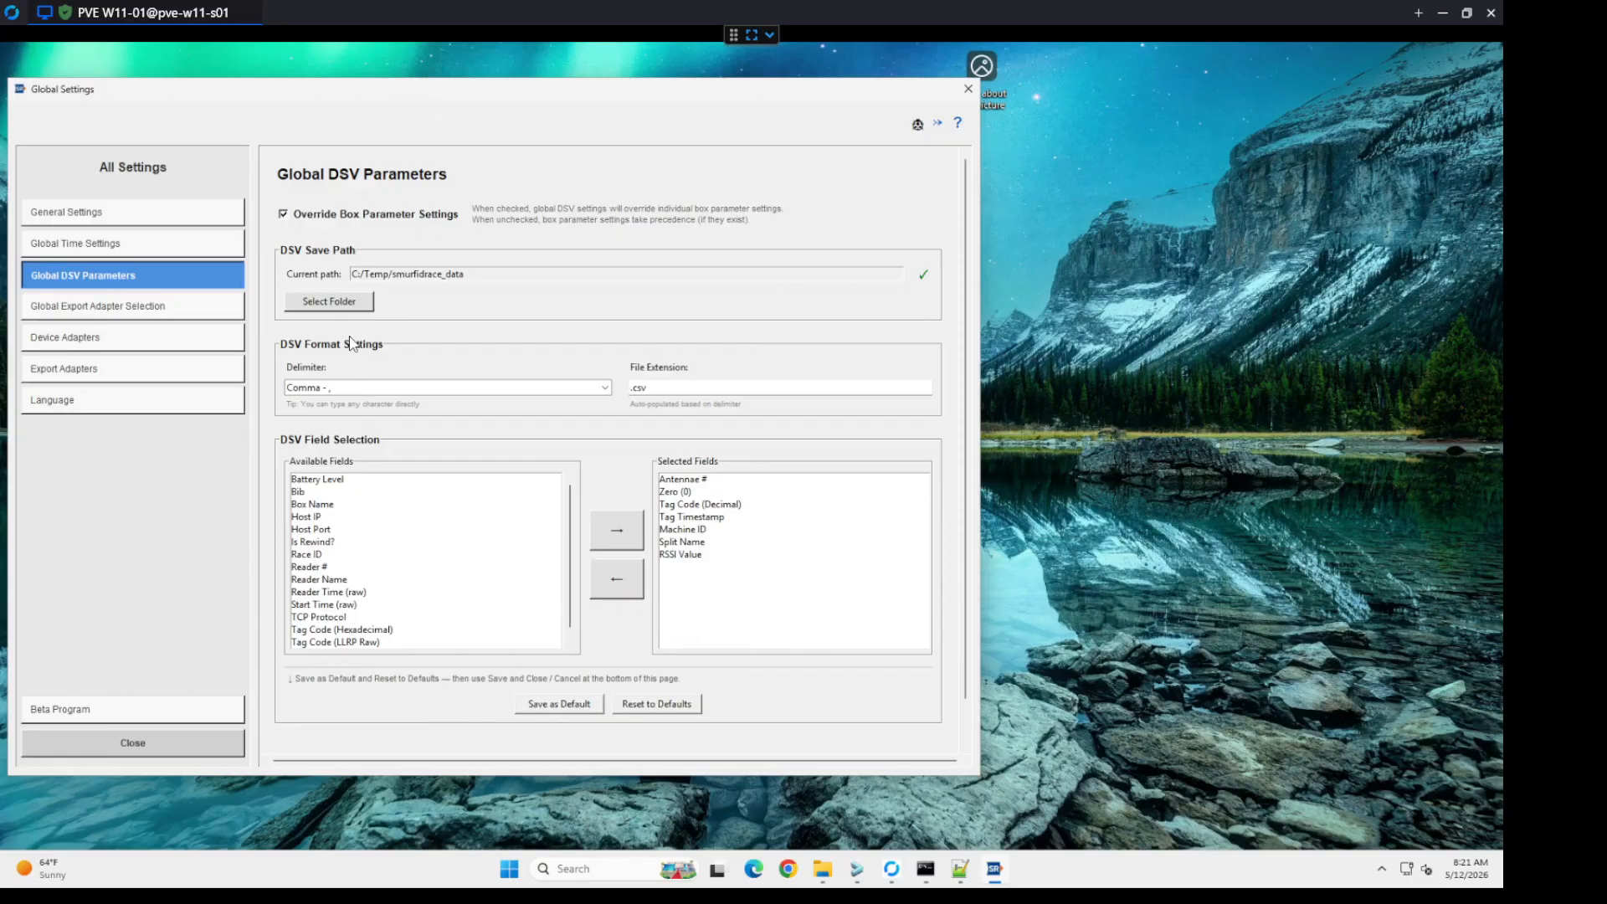
left_click_drag(660, 392, 617, 395)
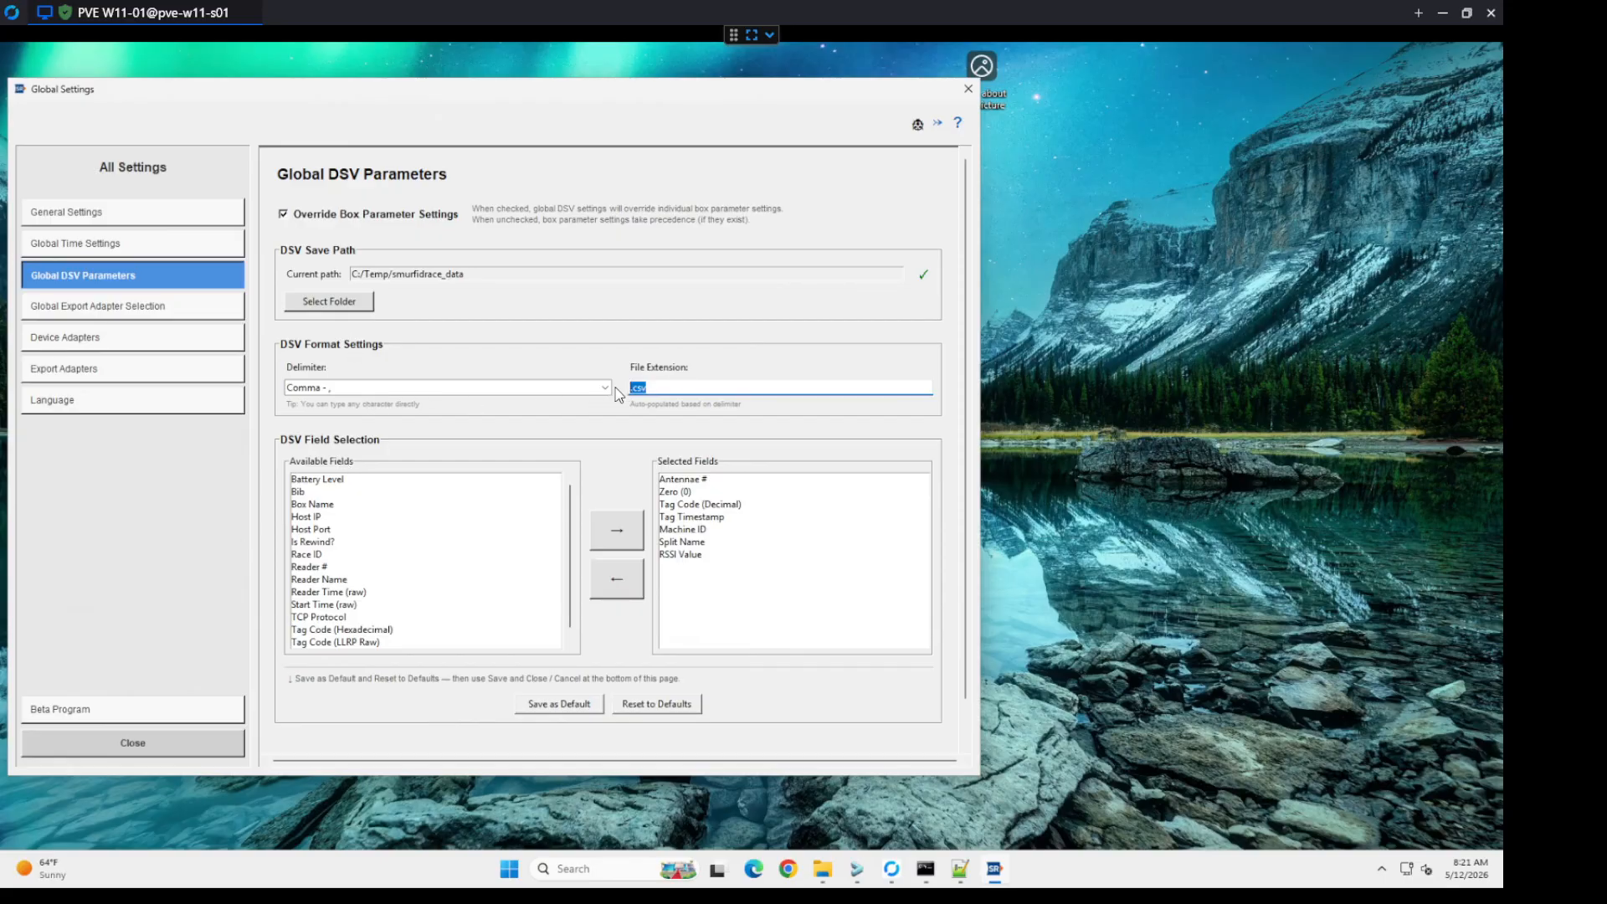
type(".txt")
left_click(606, 389)
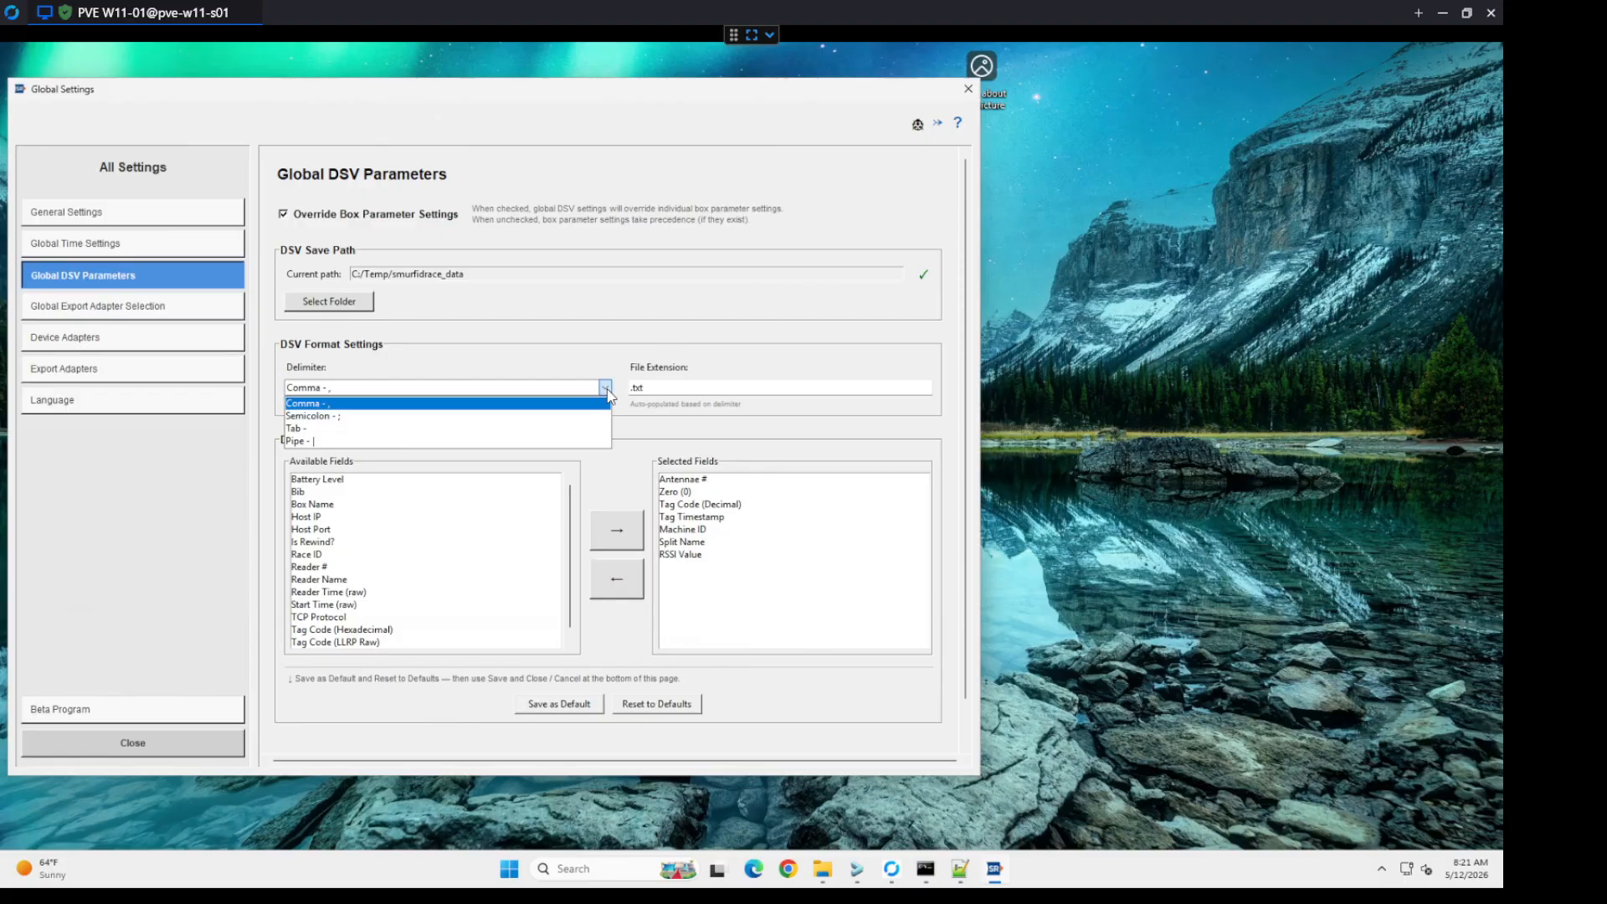
left_click(539, 403)
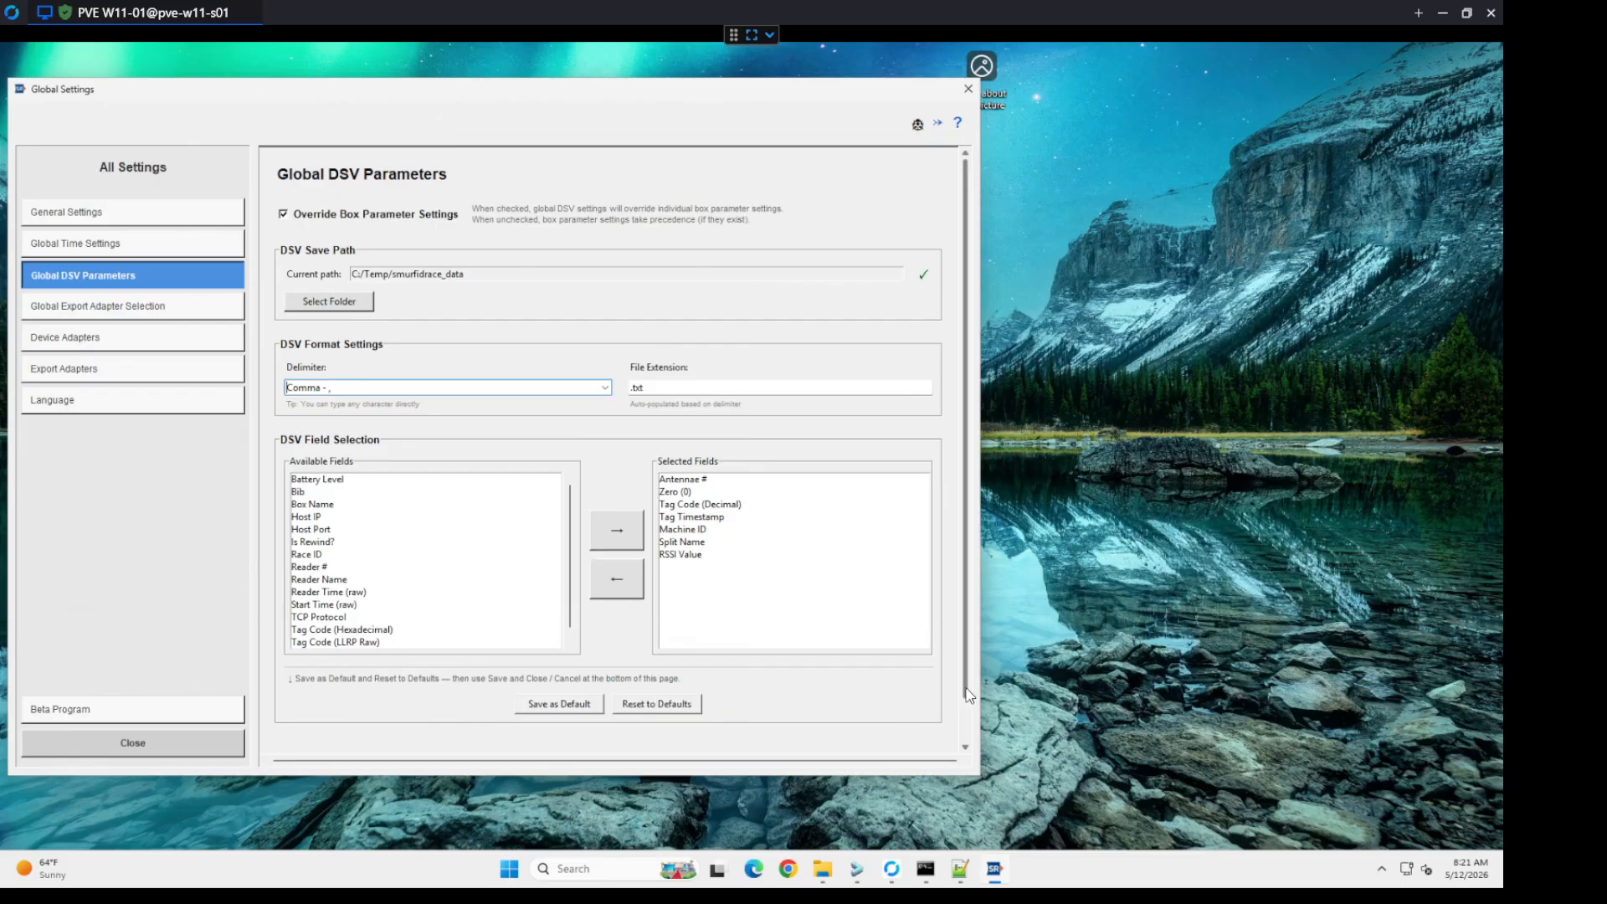
Step: Remove RSSI Value, Split Name and Machine ID from the selected DSV fields
scroll(795, 703, "down", 1)
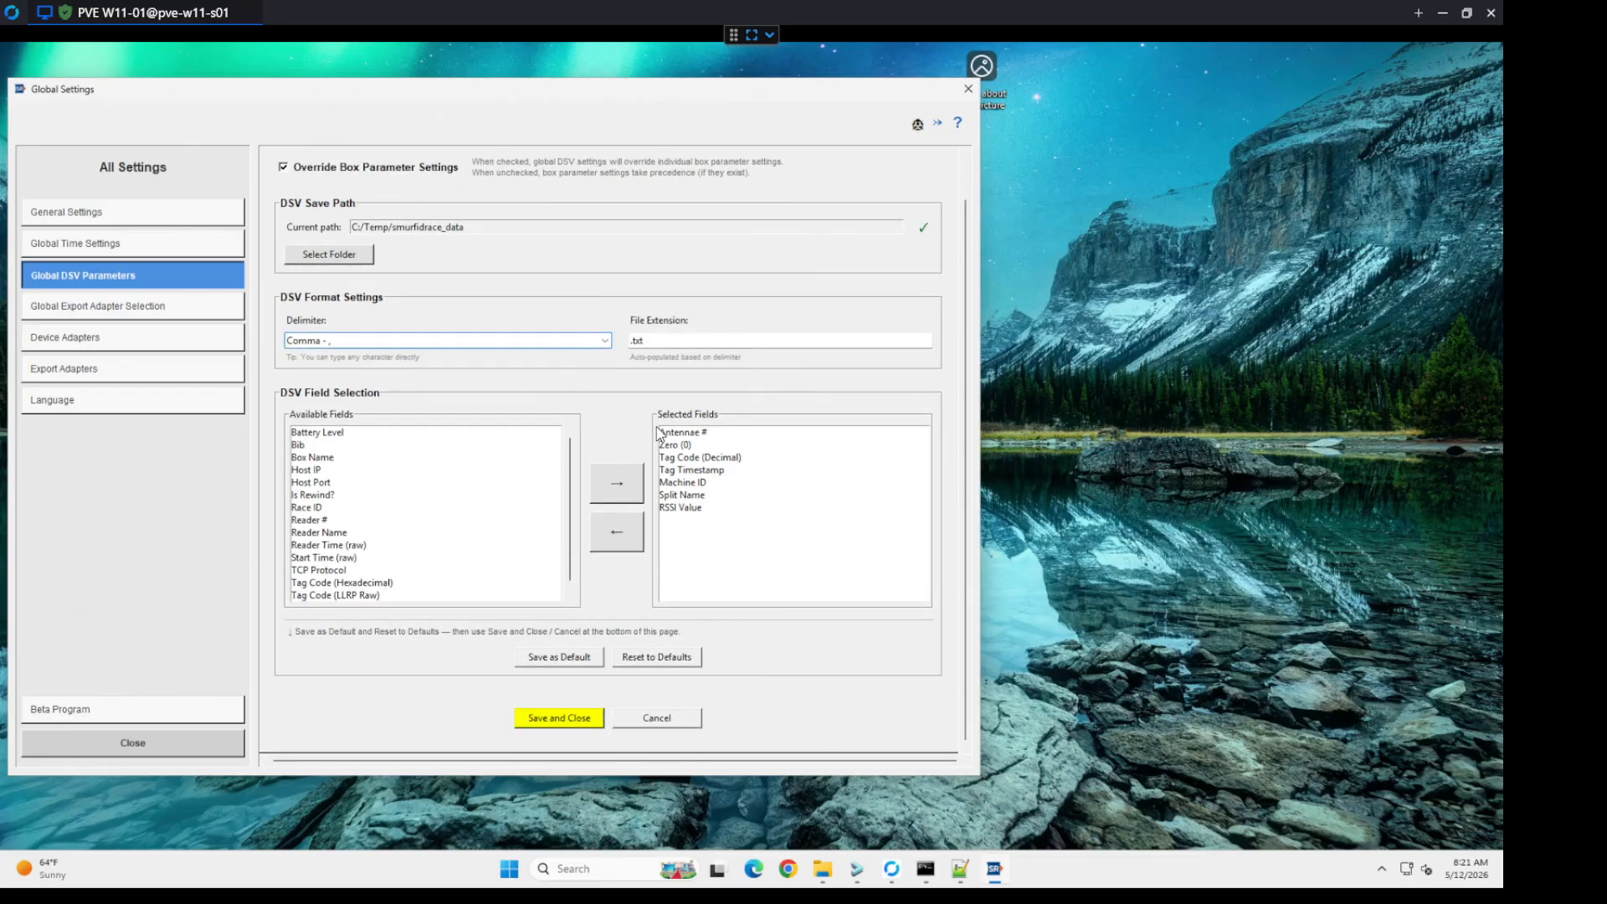
left_click(676, 510)
double_click(675, 510)
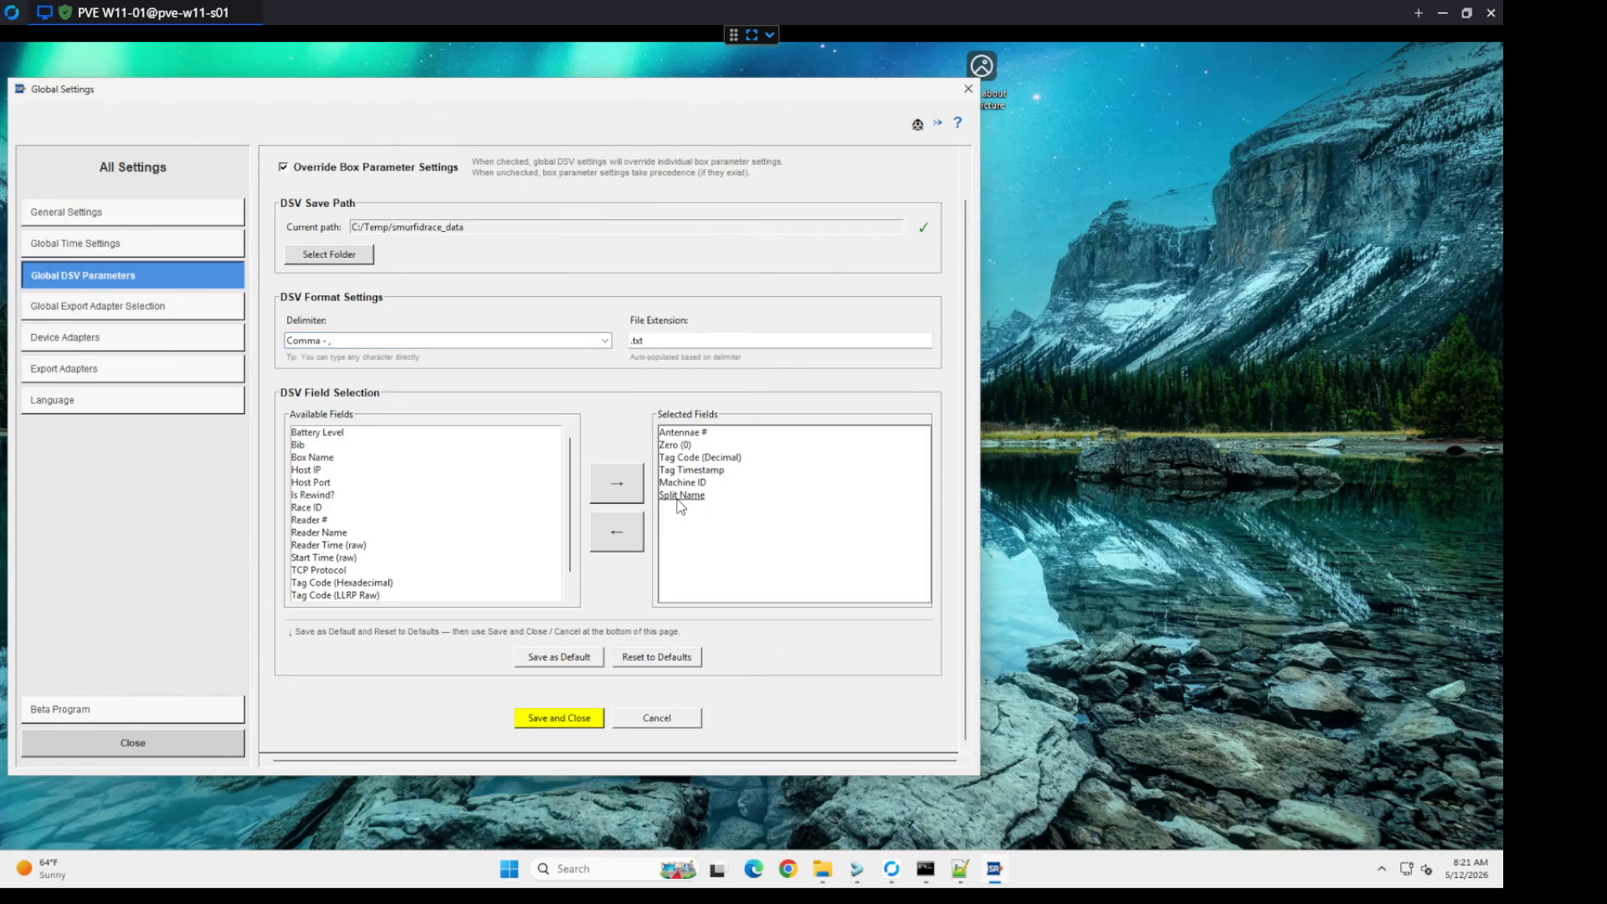
double_click(682, 498)
double_click(682, 484)
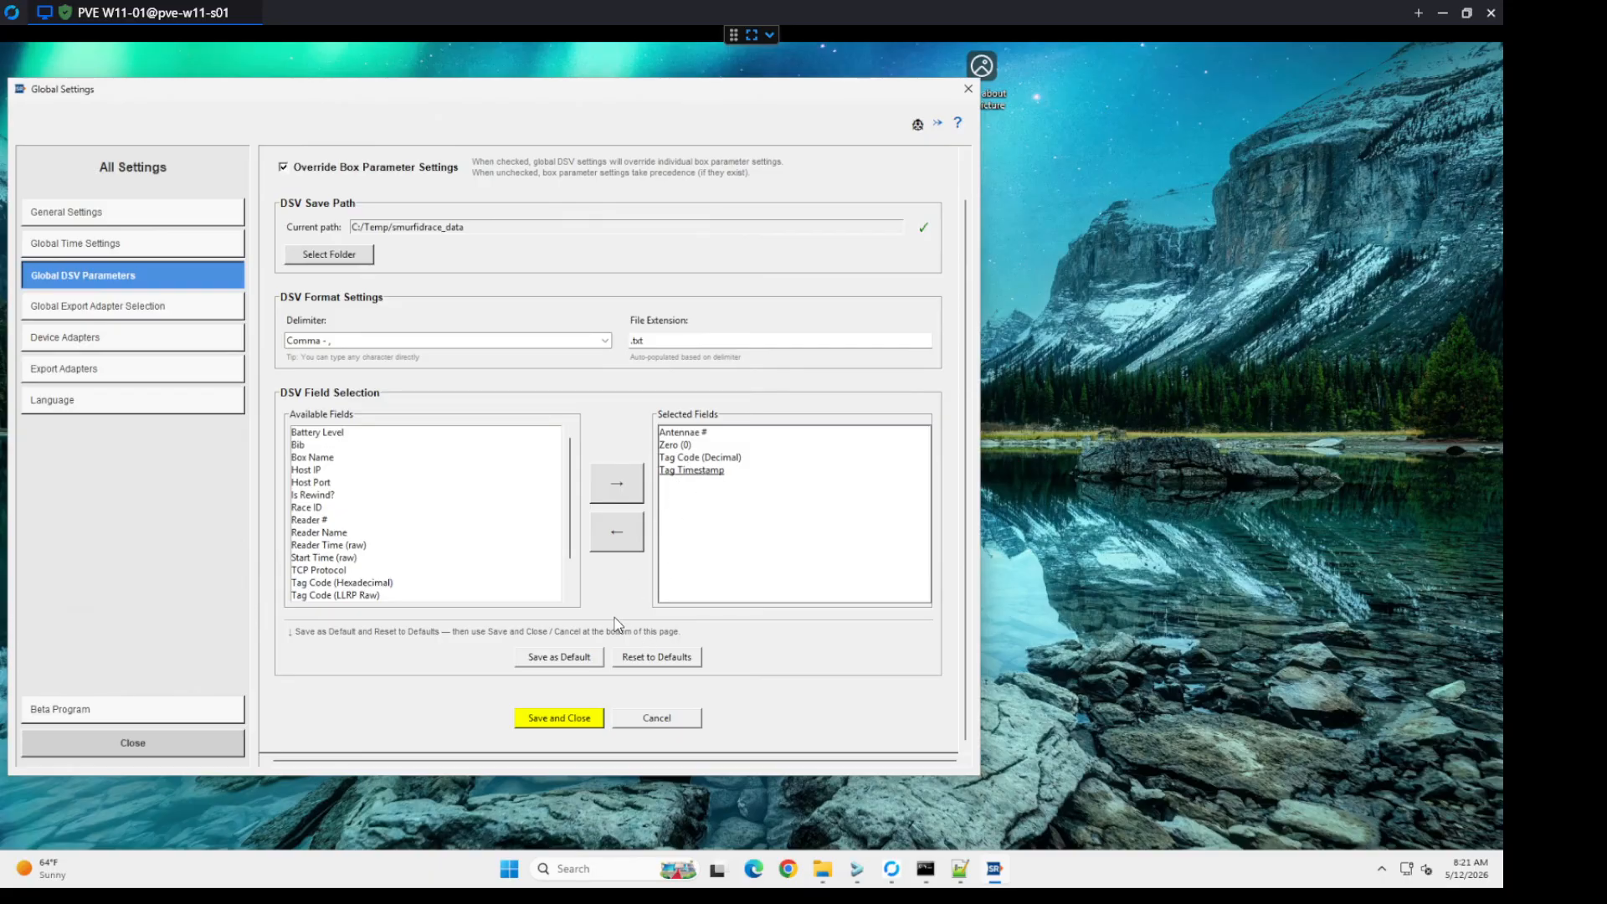
Step: Reset the DSV field selection to the saved defaults and save the global DSV settings
left_click(647, 658)
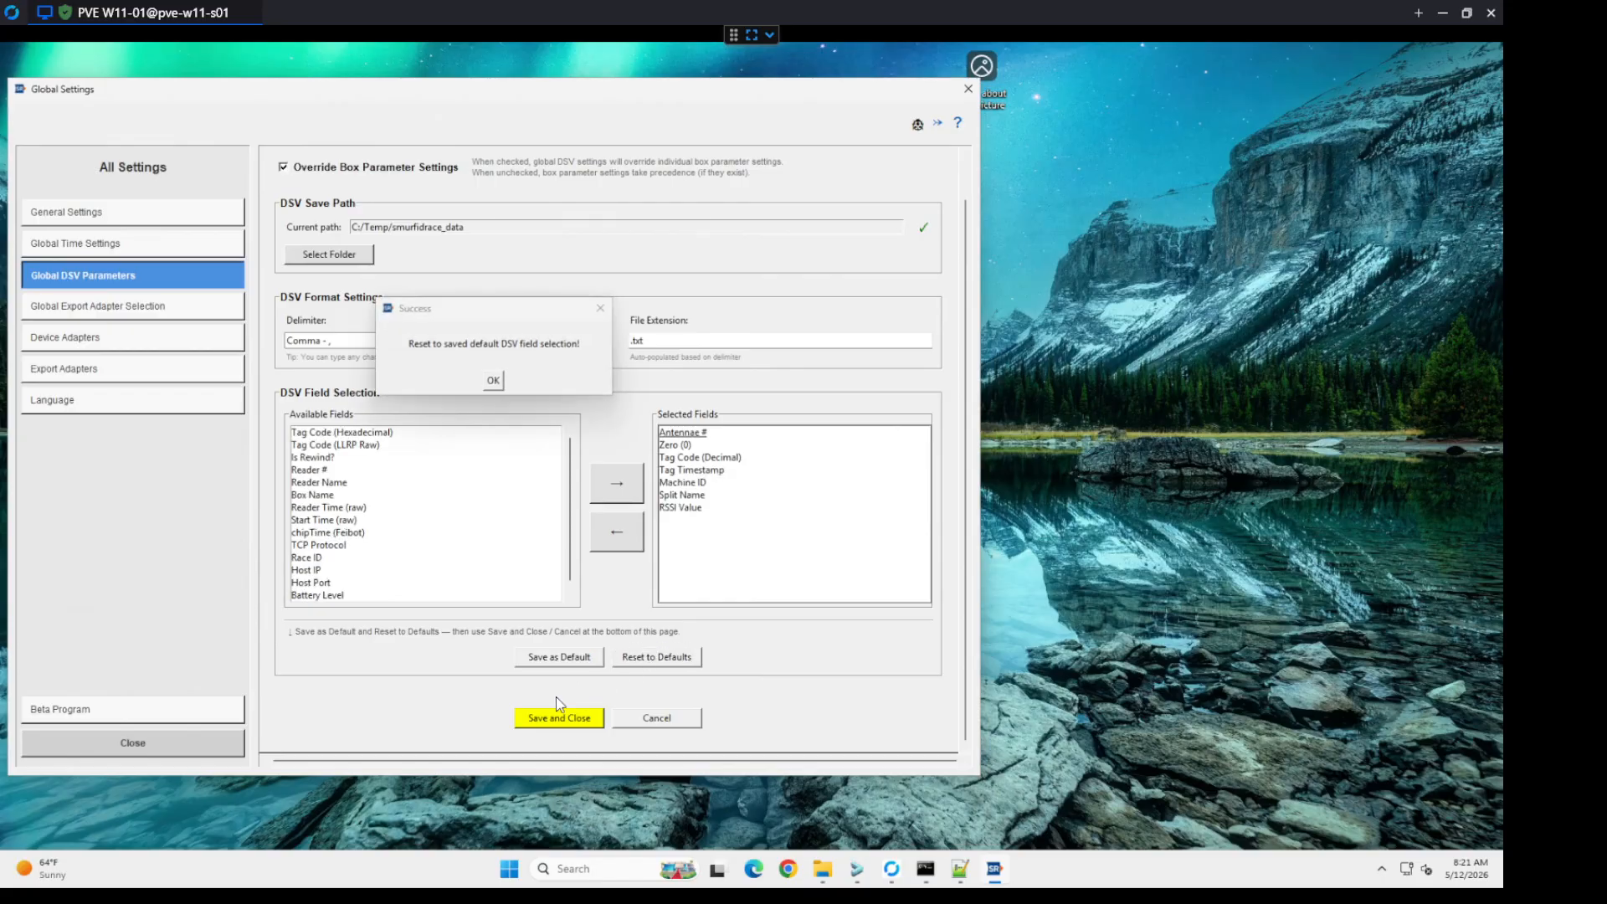
left_click(499, 385)
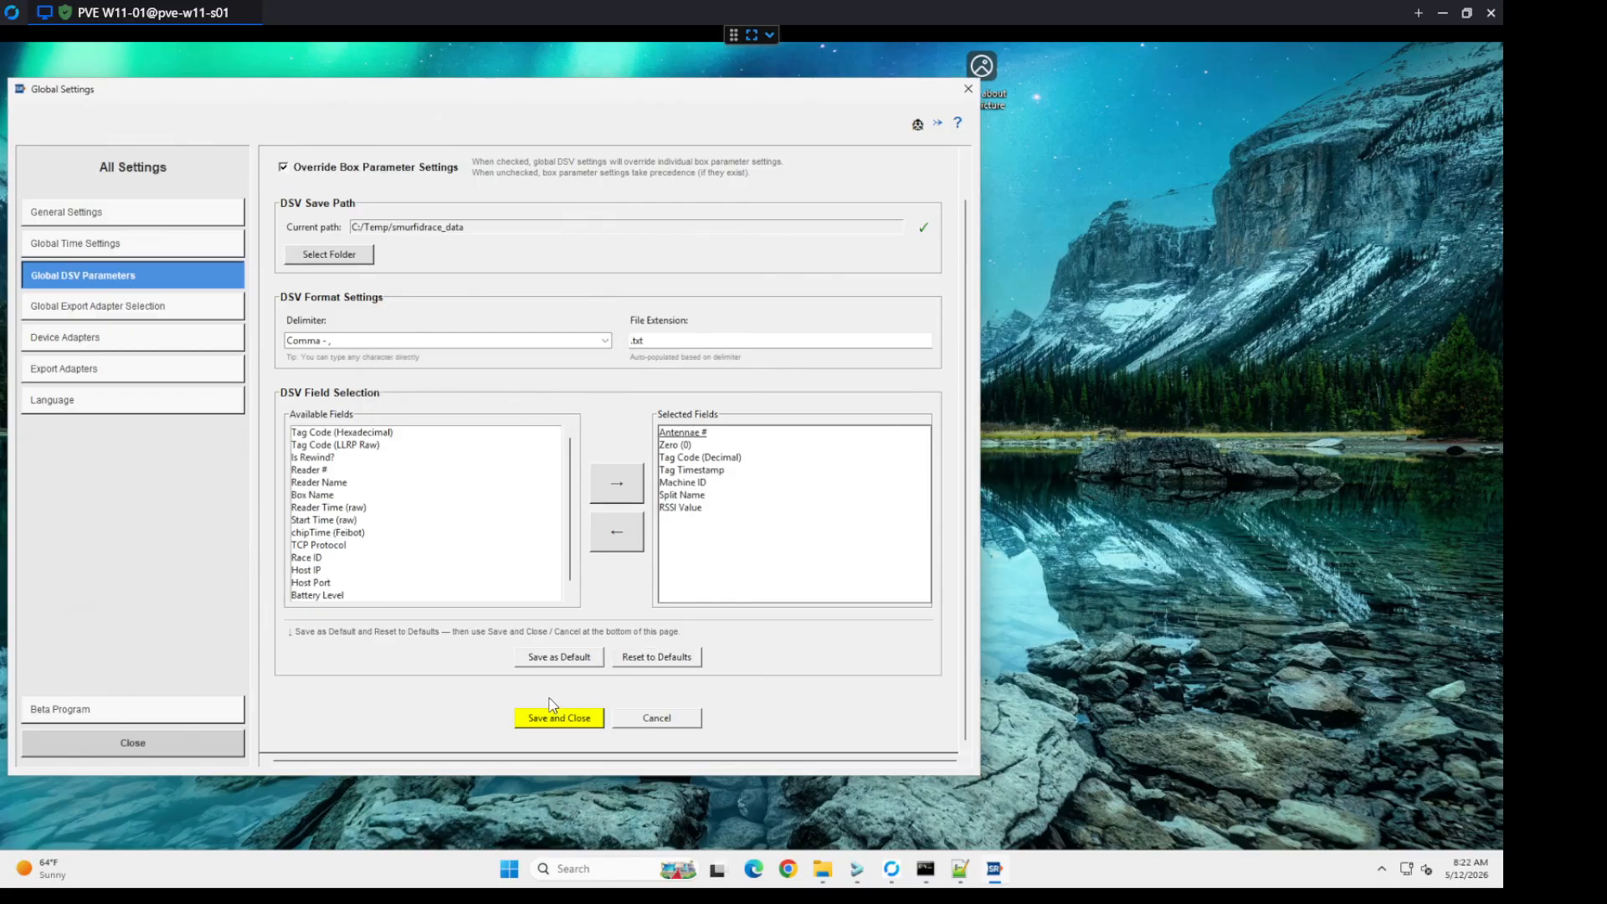
left_click(554, 723)
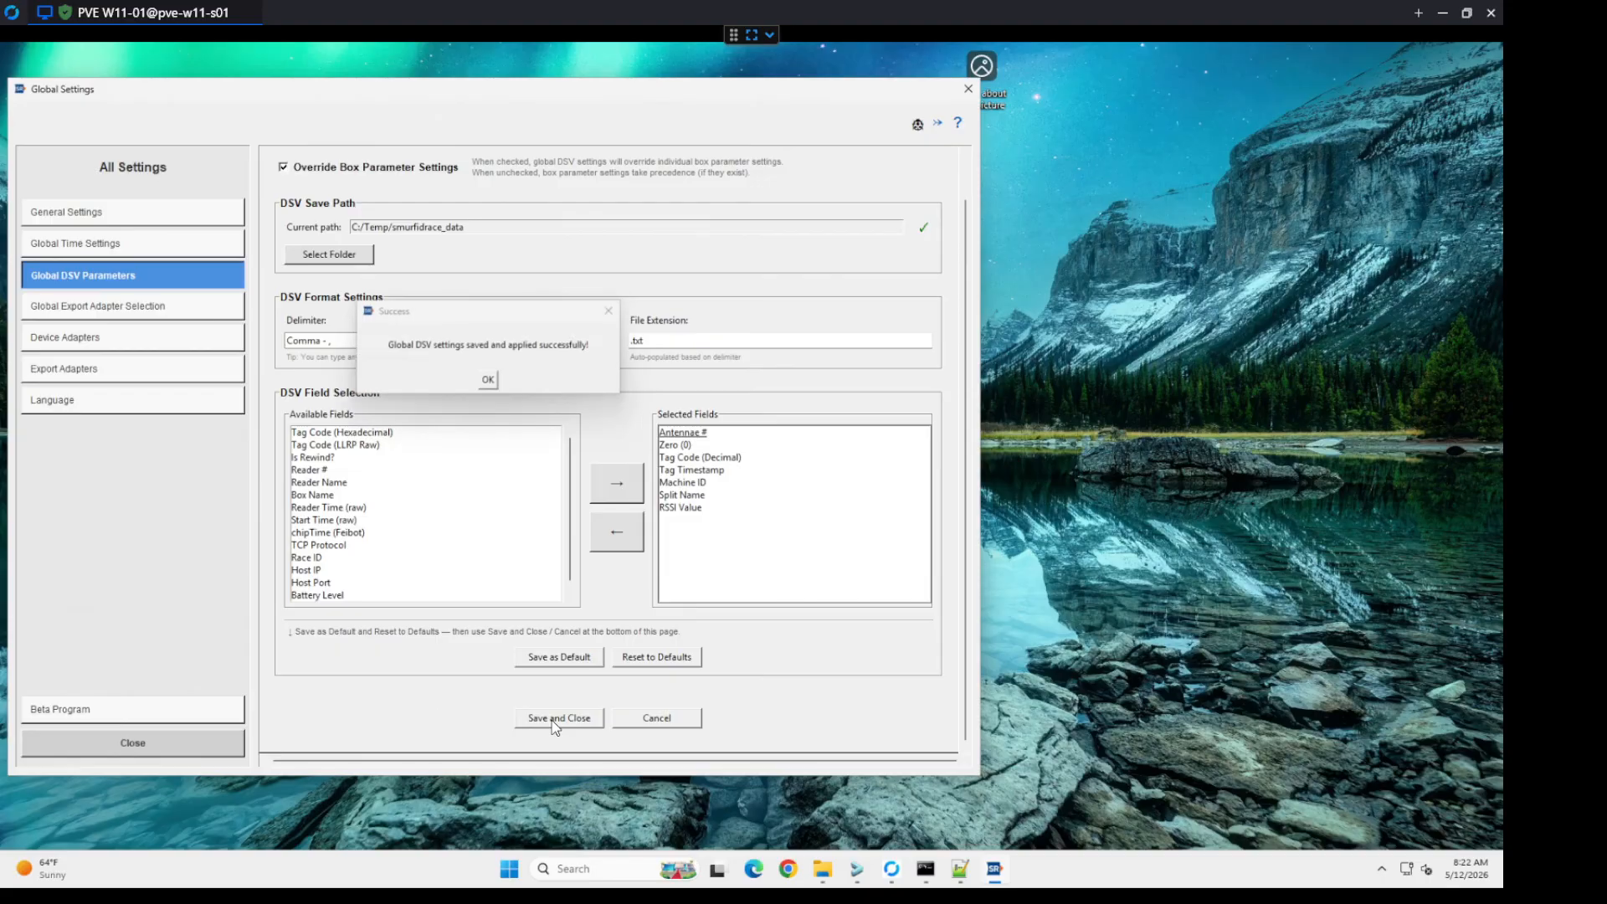
left_click(488, 380)
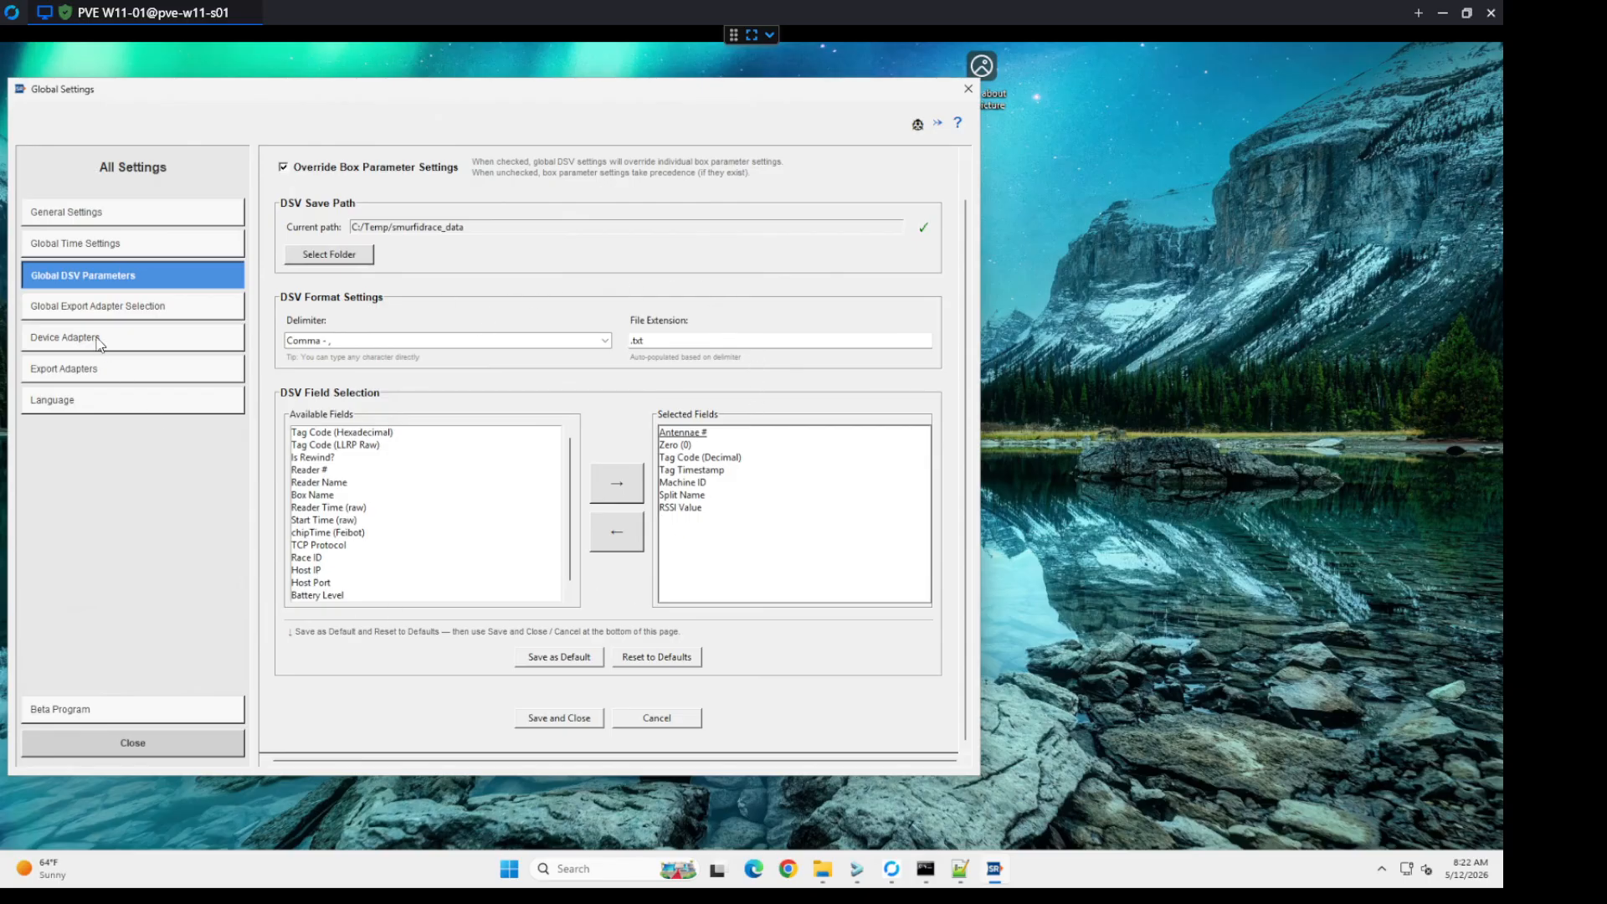
Step: Enable the global override of box-specific export adapter settings and save the selection
left_click(115, 307)
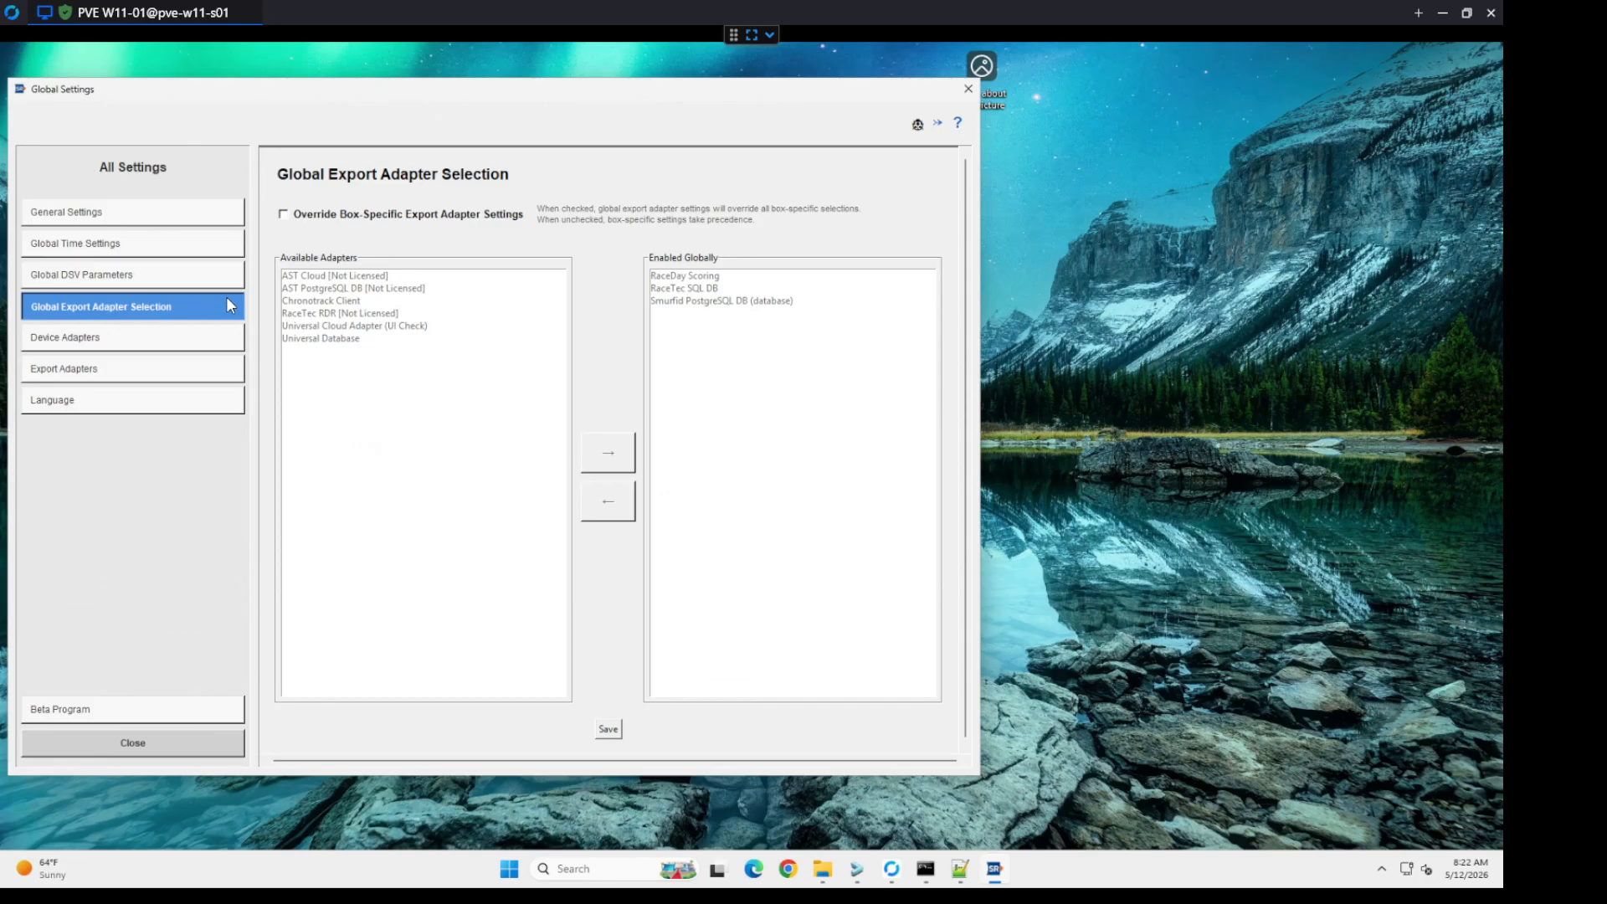
left_click(308, 215)
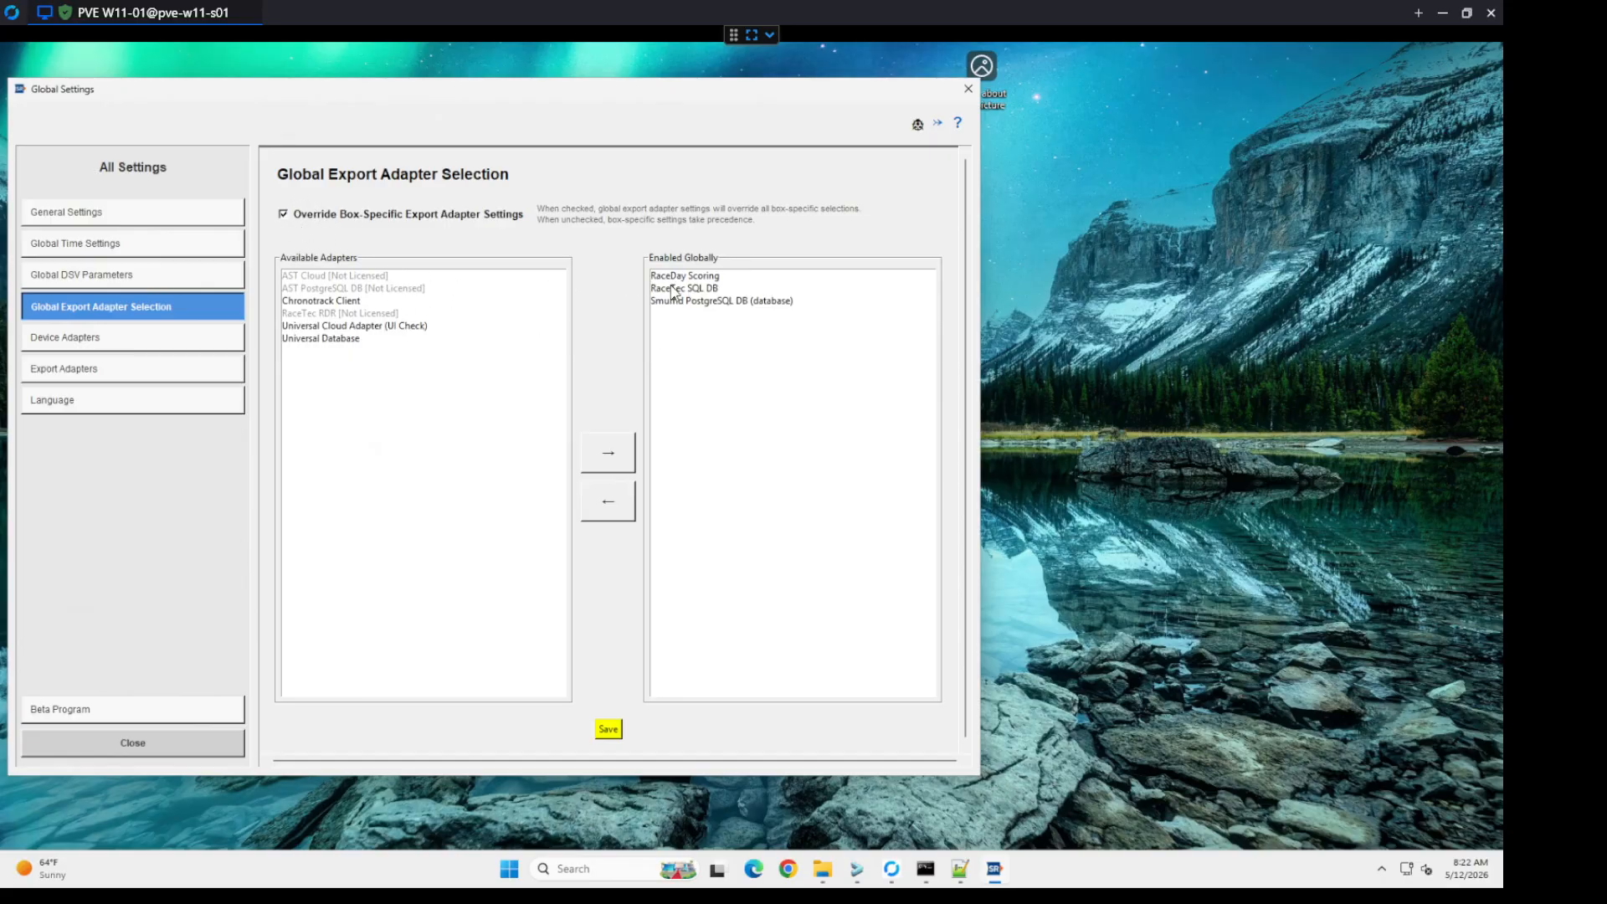
left_click(608, 729)
Step: Review the installed device adapters and the RaceDay Scoring export adapter's host and port settings
left_click(141, 344)
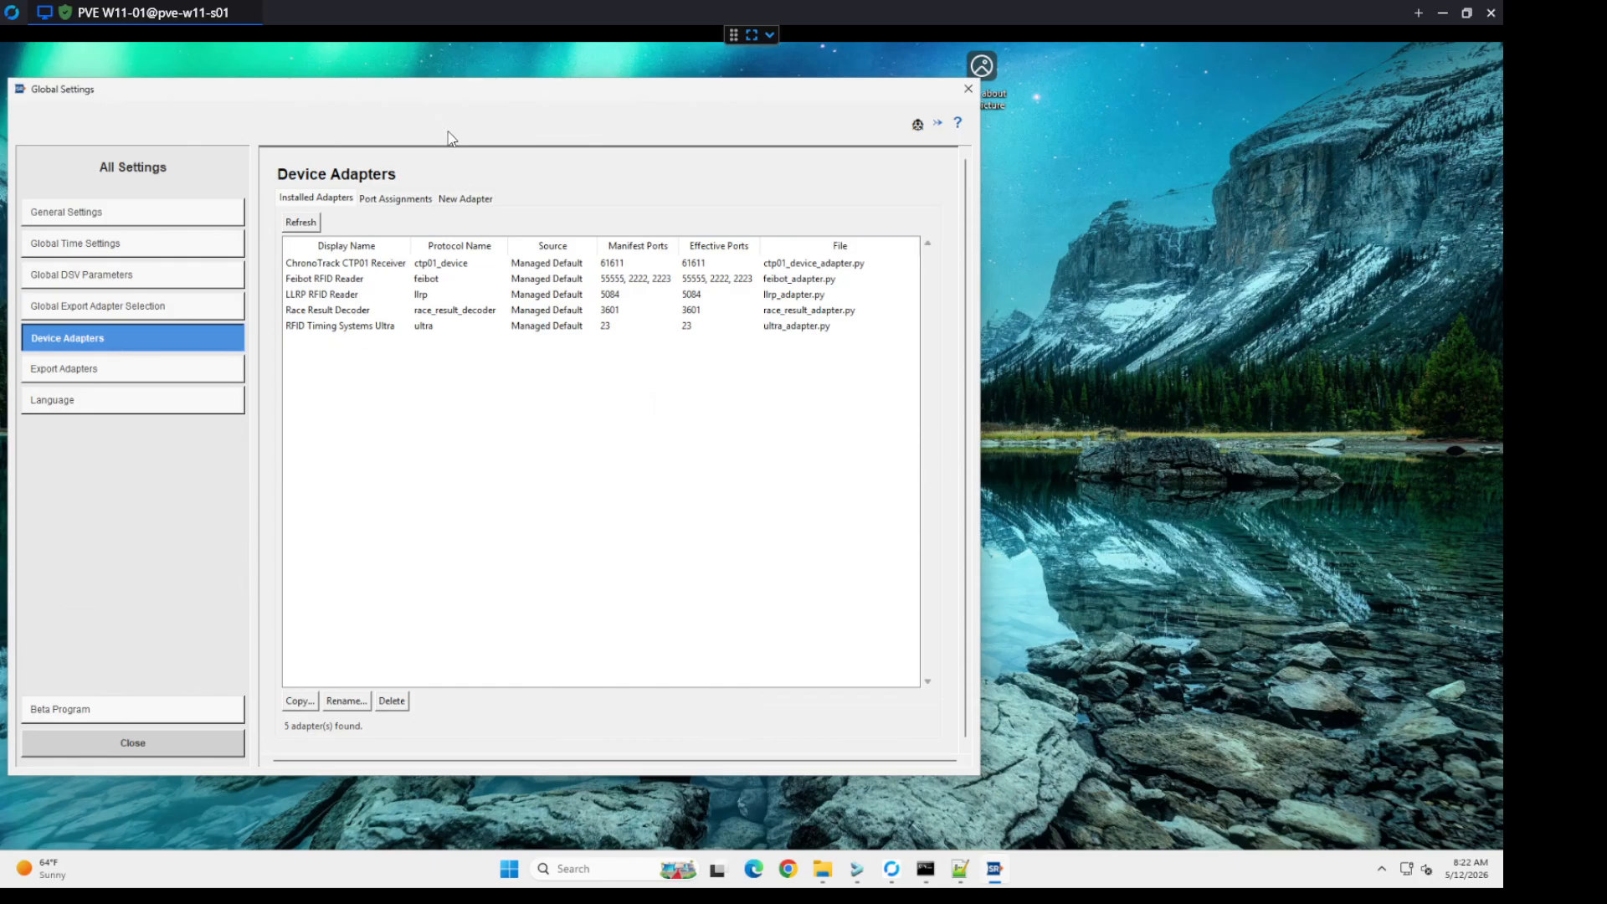
left_click_drag(432, 98, 537, 110)
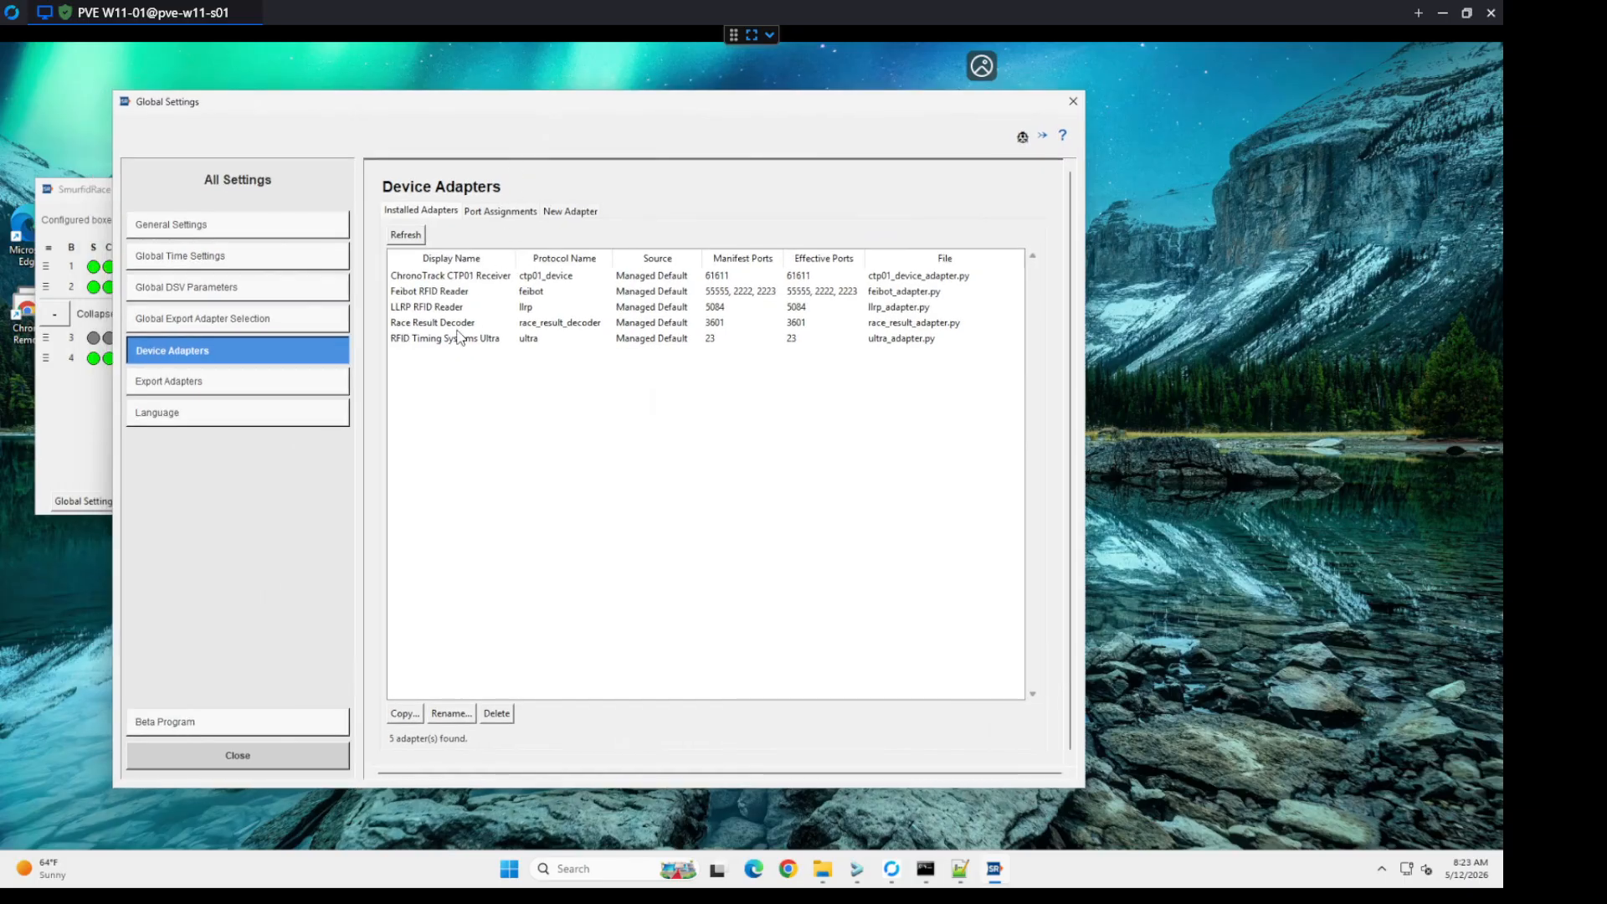
left_click(263, 381)
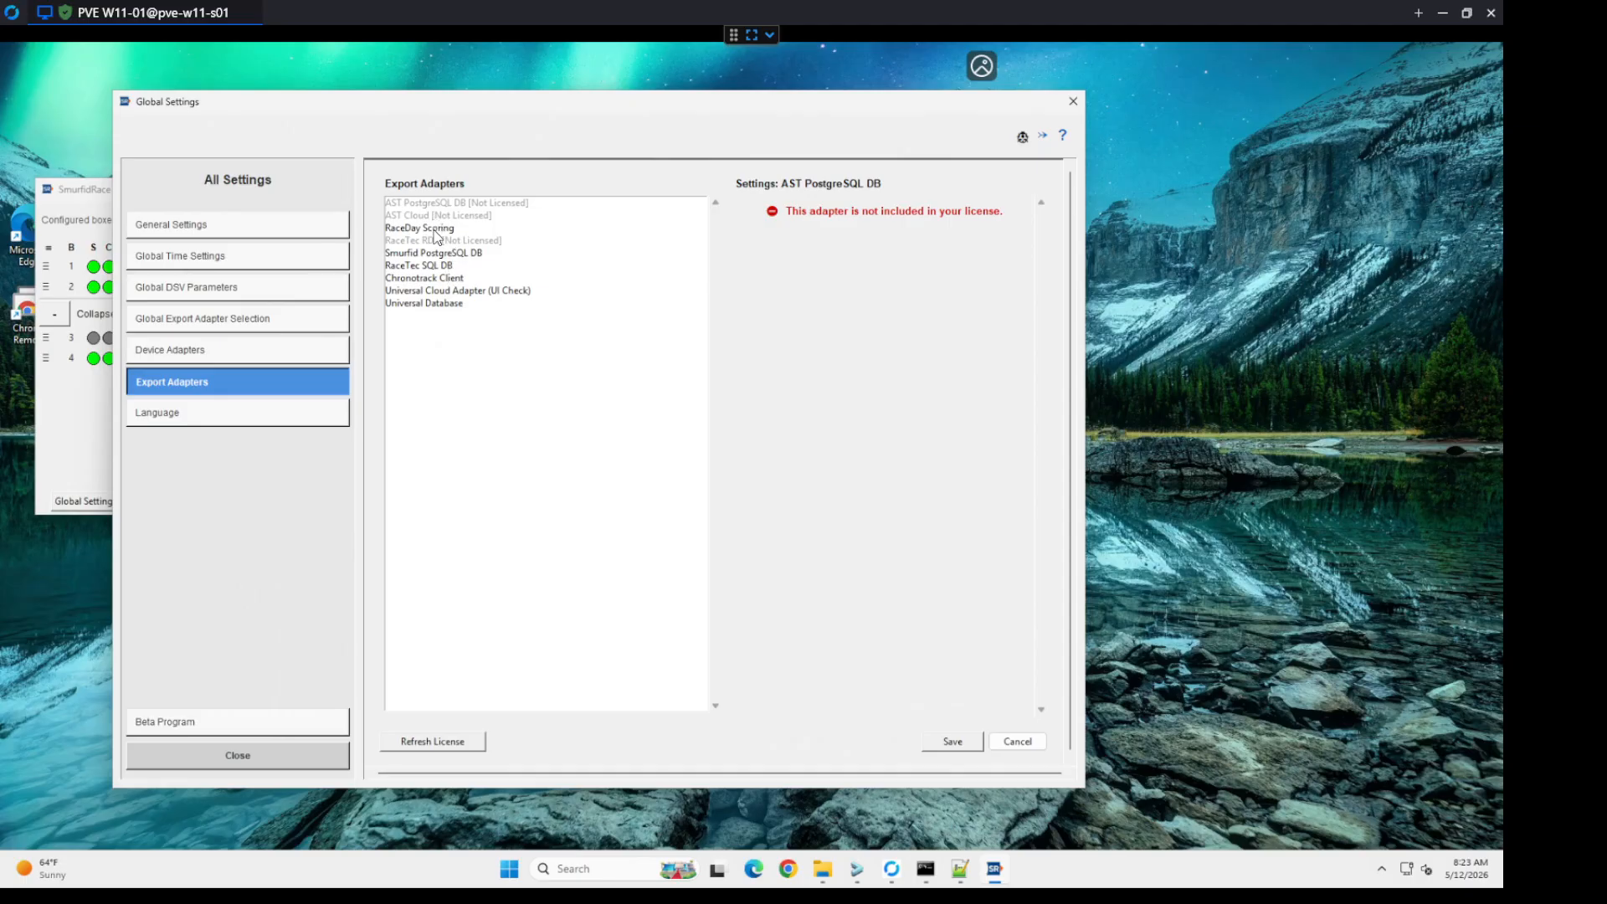
left_click(436, 231)
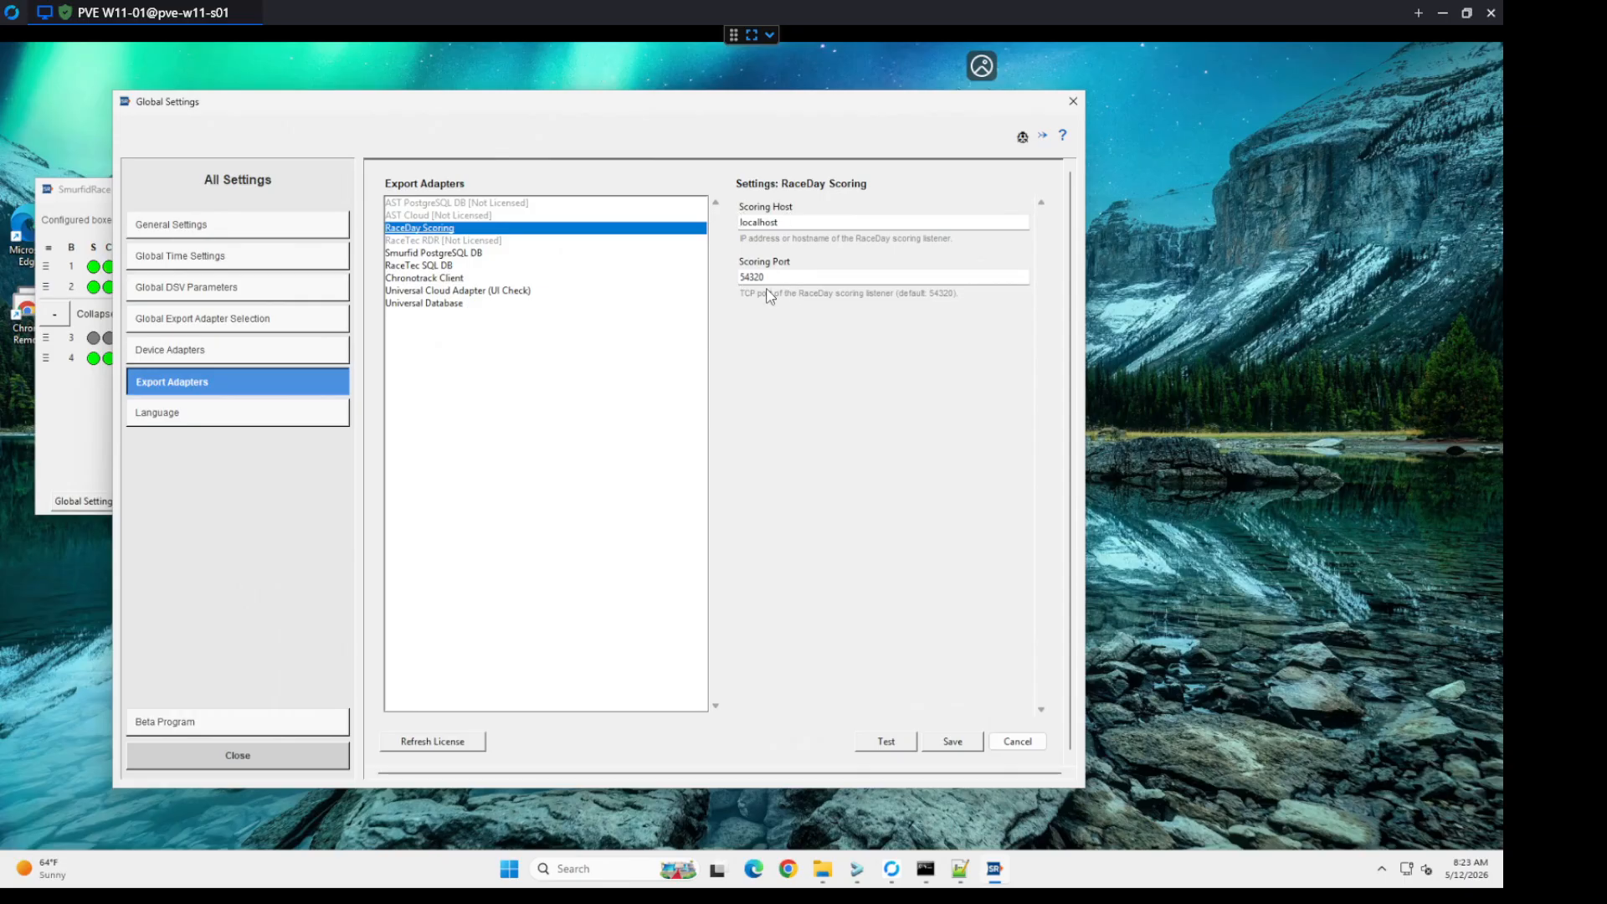
Step: Test the Smurfid PostgreSQL DB export adapter's database connection and save its settings
left_click(437, 256)
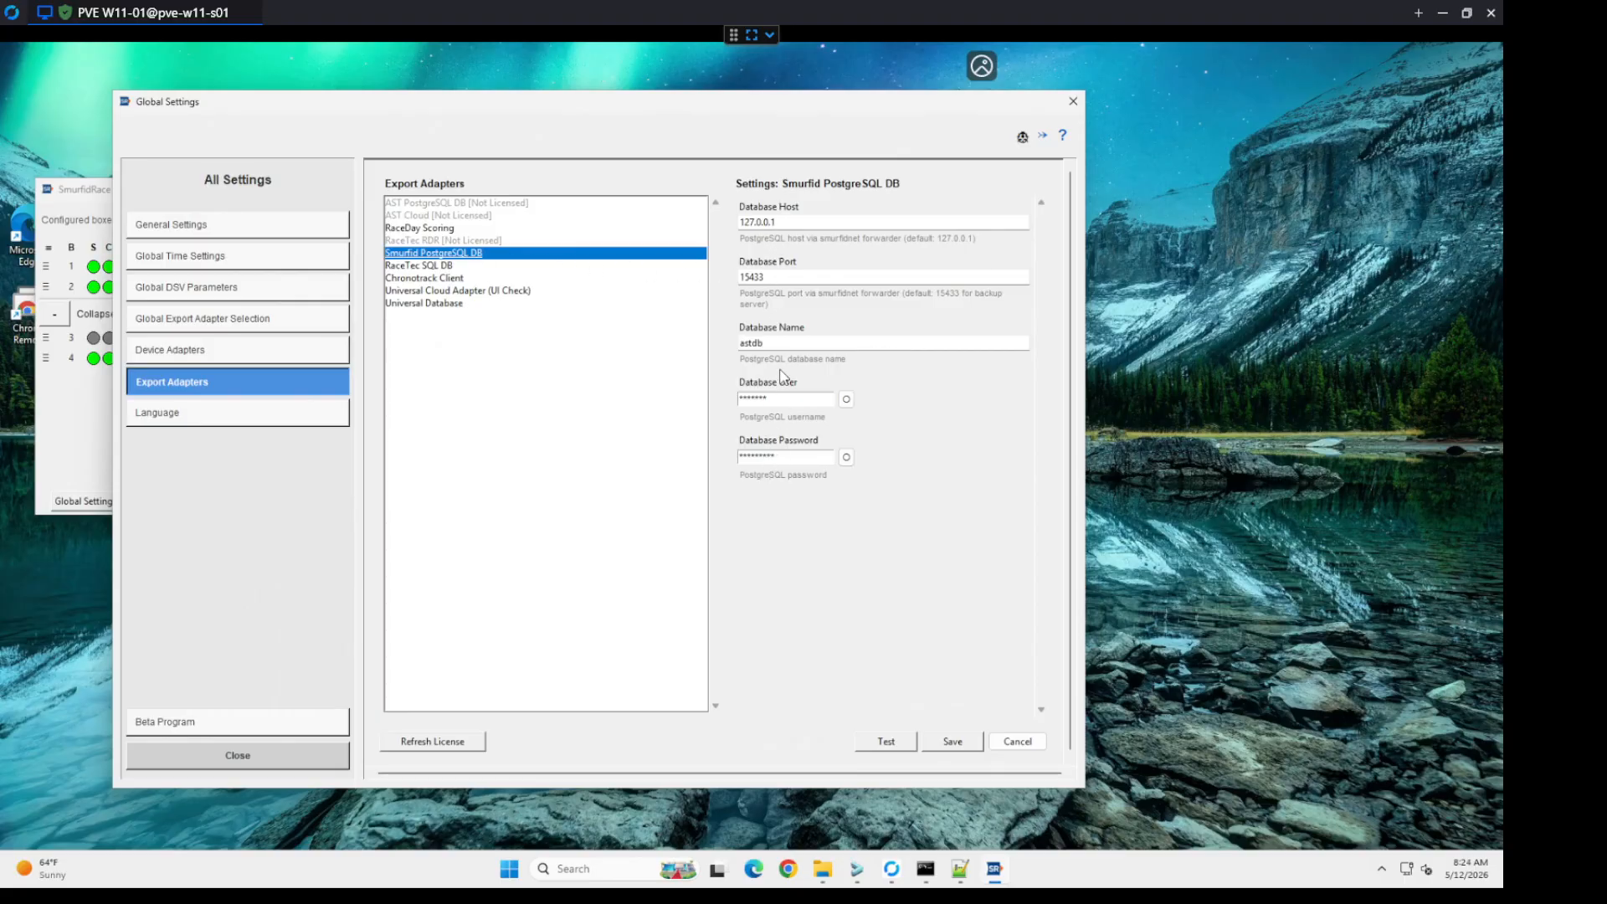
left_click(871, 746)
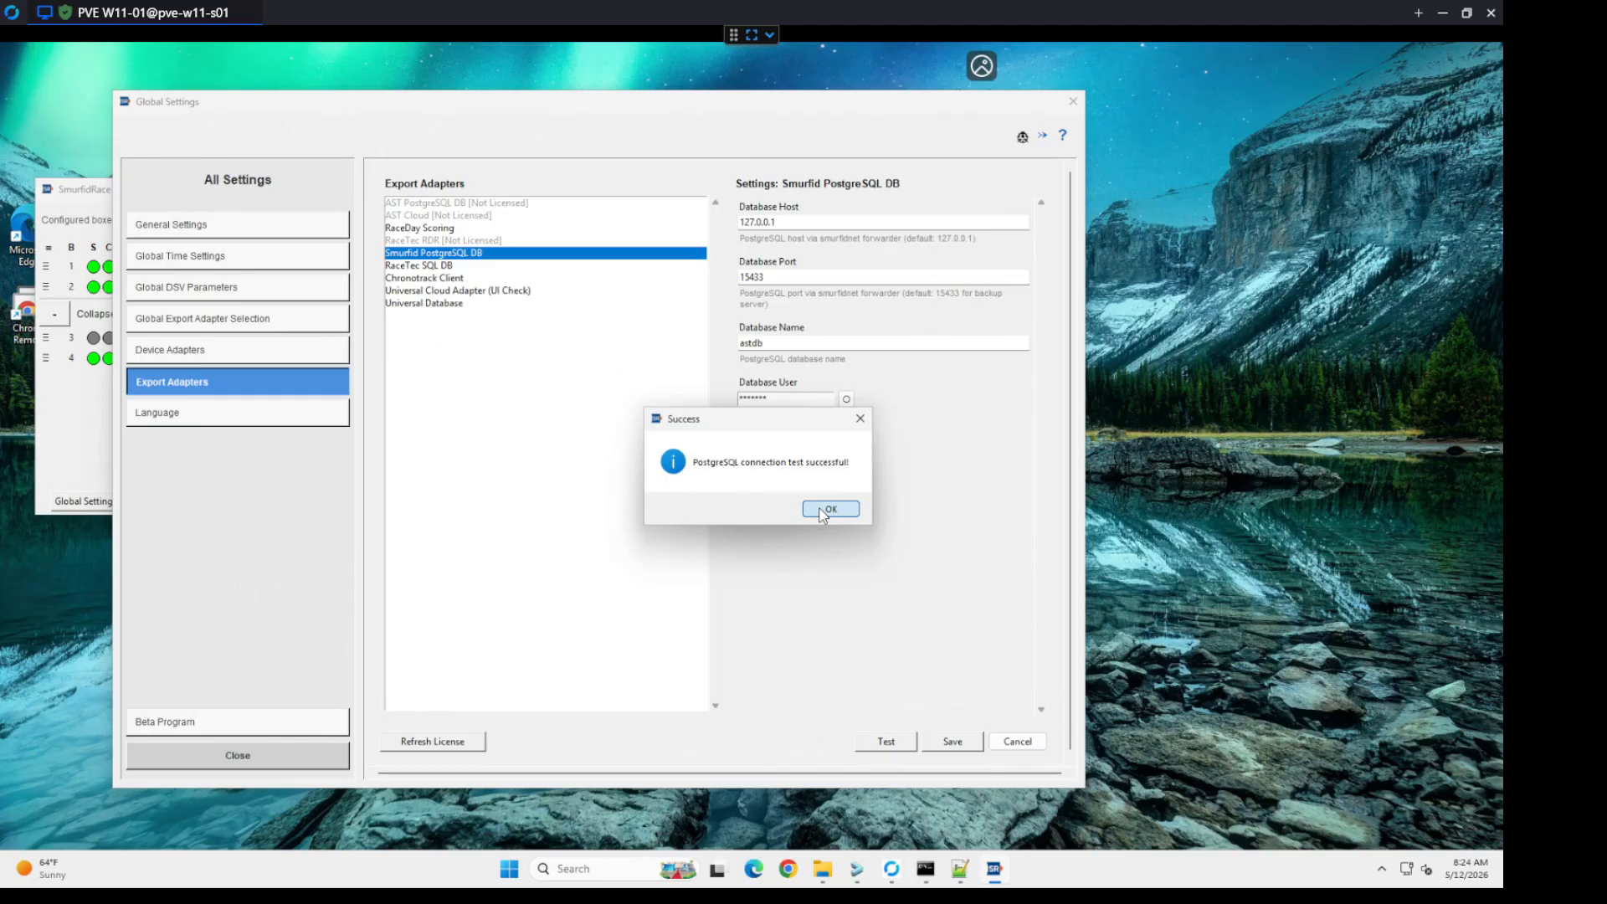
left_click(823, 511)
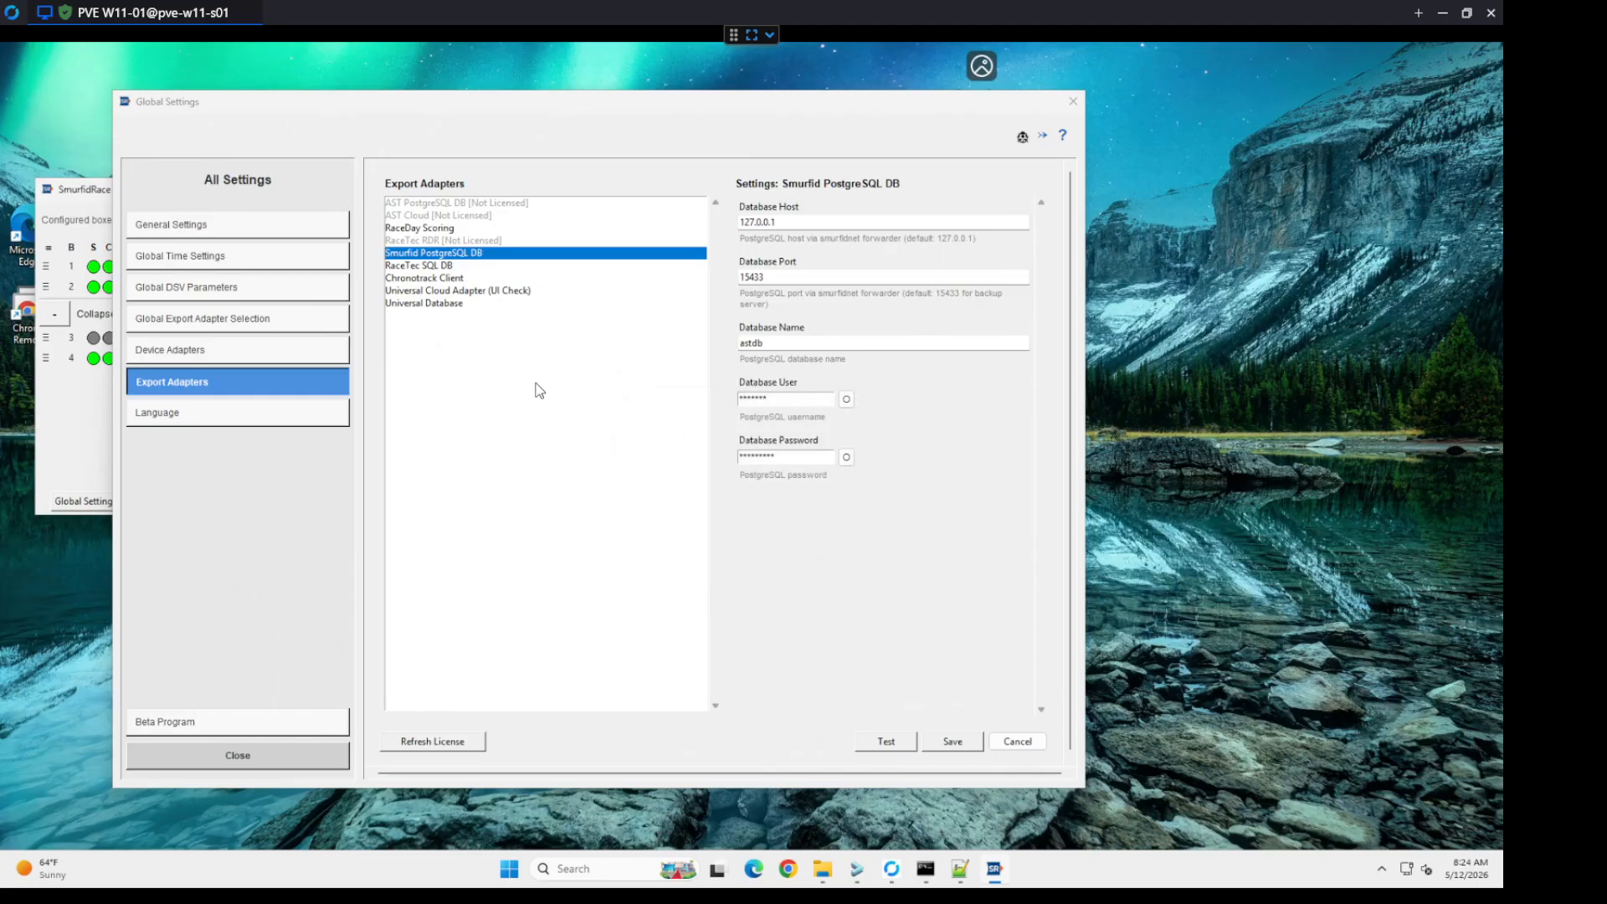
left_click(955, 741)
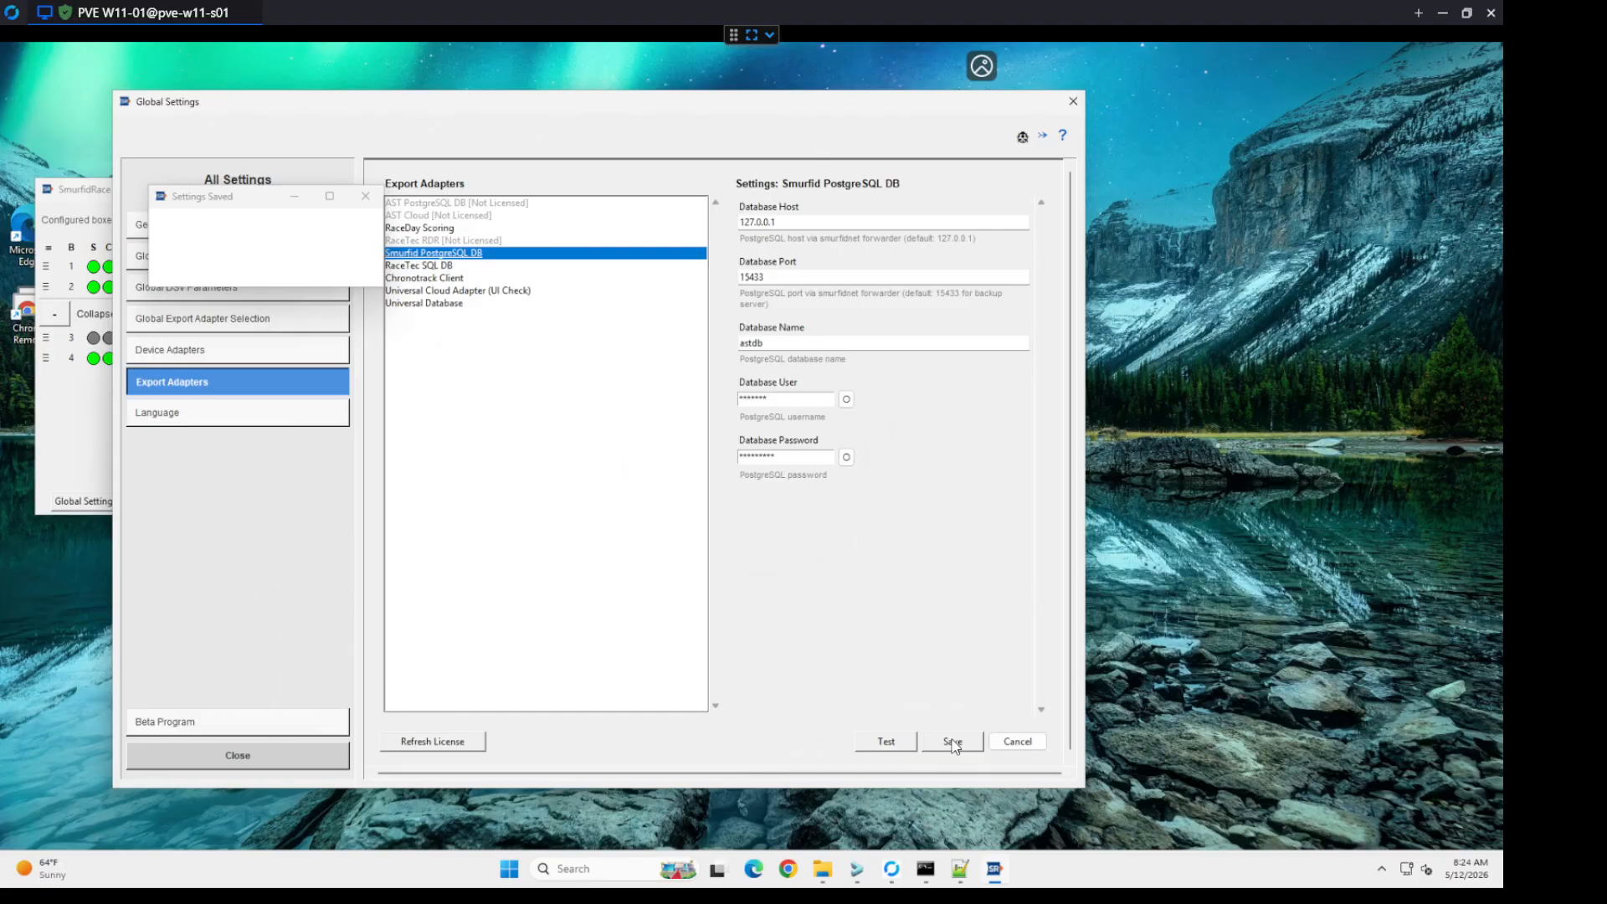
Step: Test the RaceTec SQL DB export adapter's SQL Server connection and save its settings
left_click(436, 266)
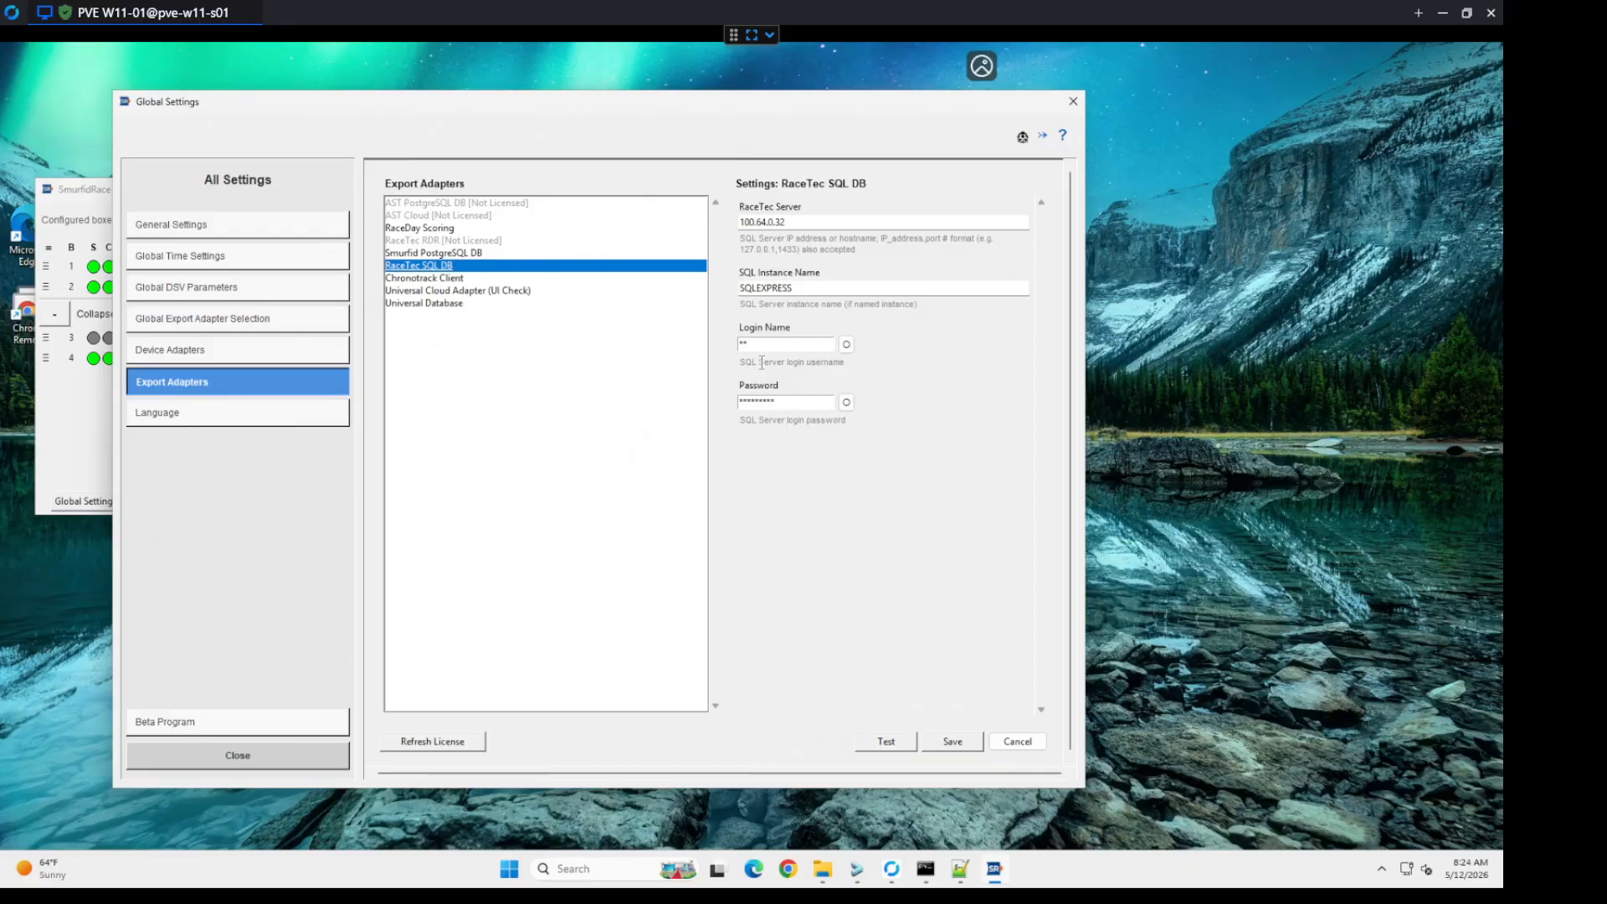
left_click(875, 749)
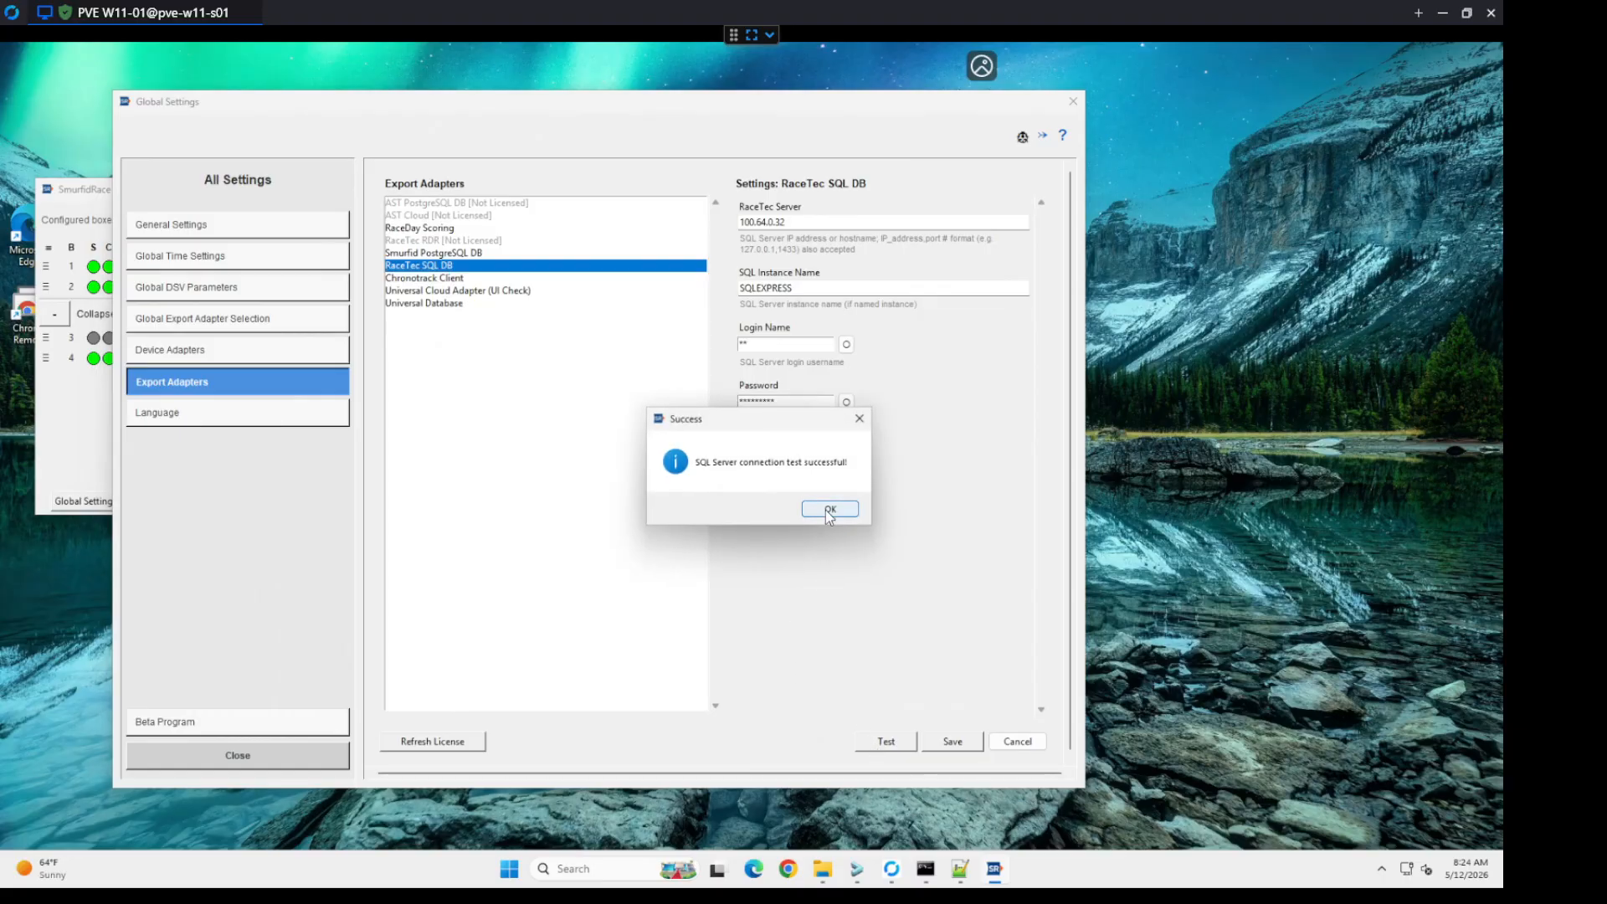
left_click(829, 518)
left_click(946, 741)
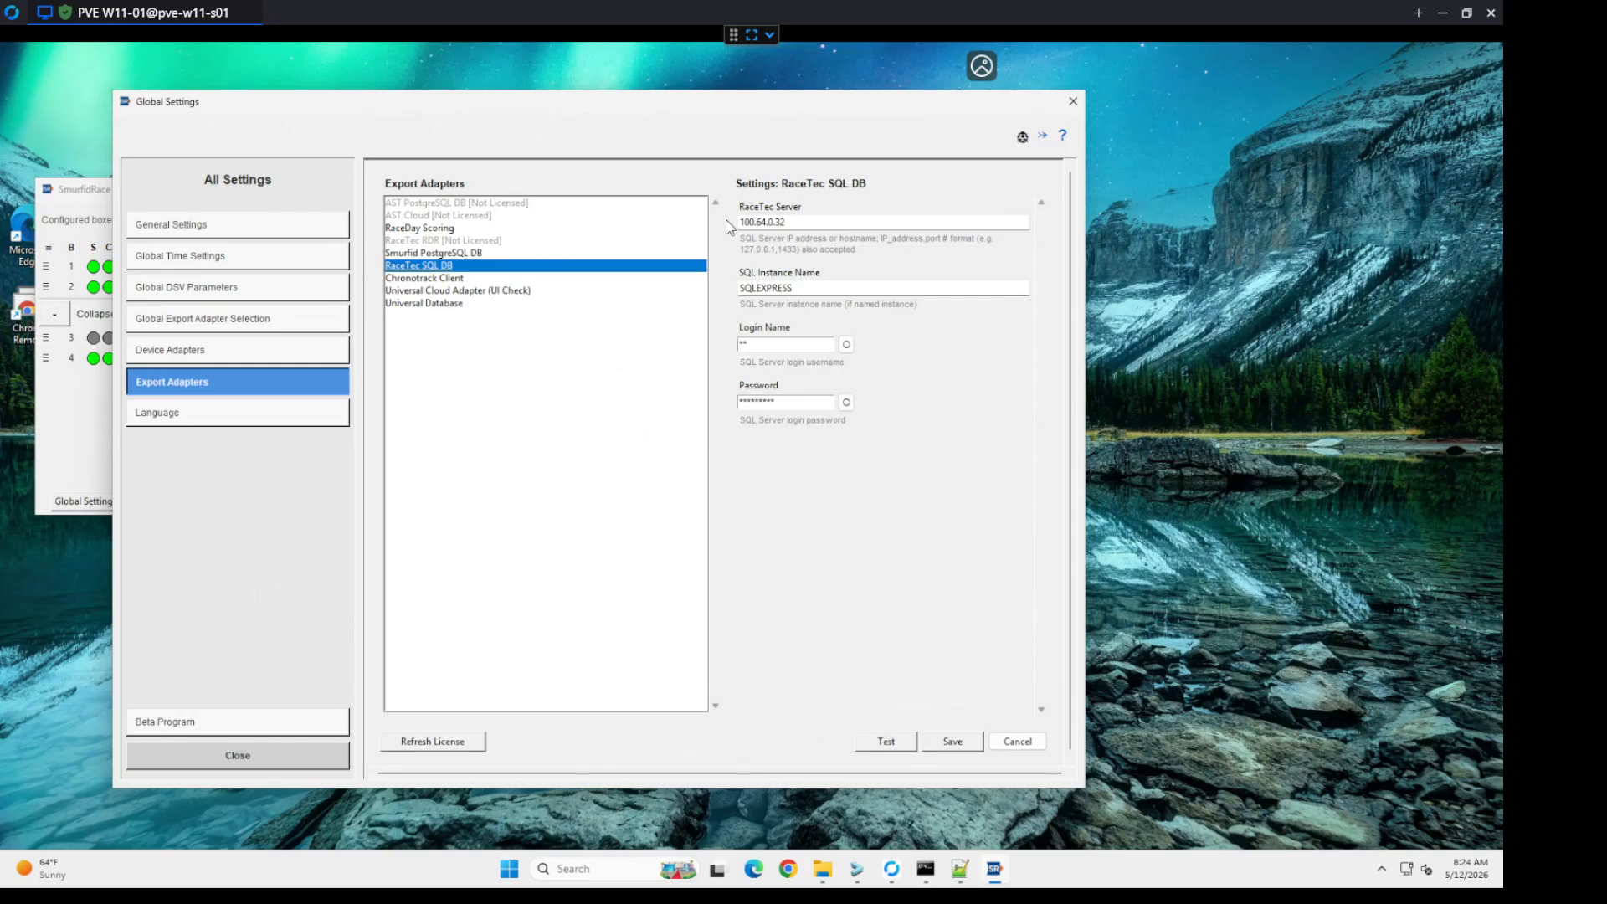
Step: Review the Chronotrack Client, Universal Cloud Adapter and Universal Database export adapter settings, and the language options with English selected
left_click(473, 280)
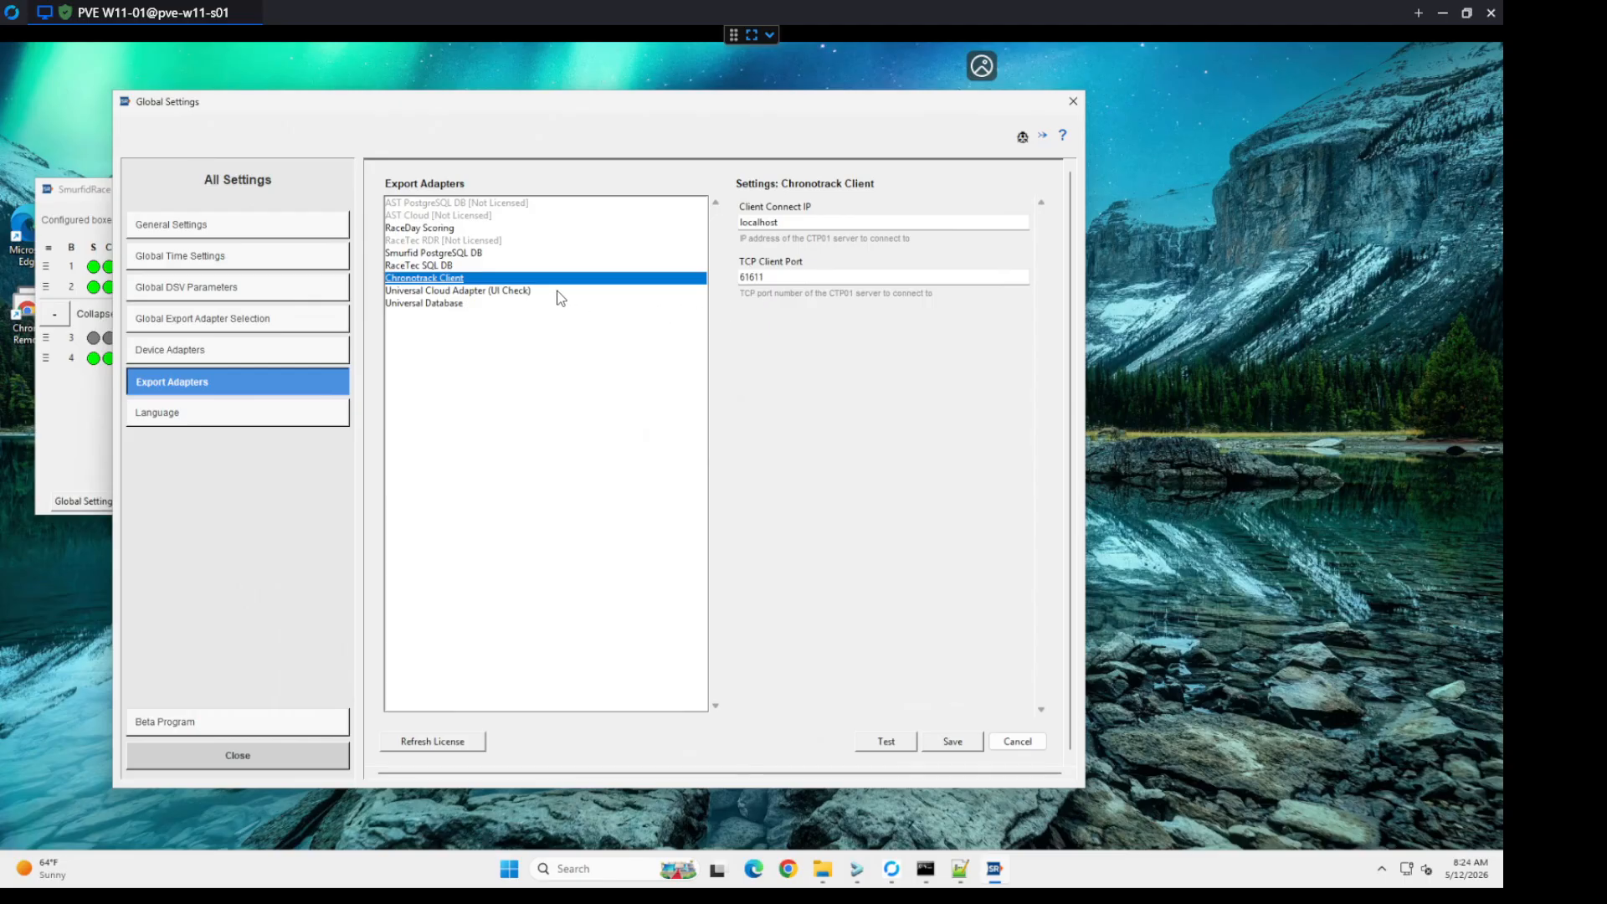
left_click(495, 291)
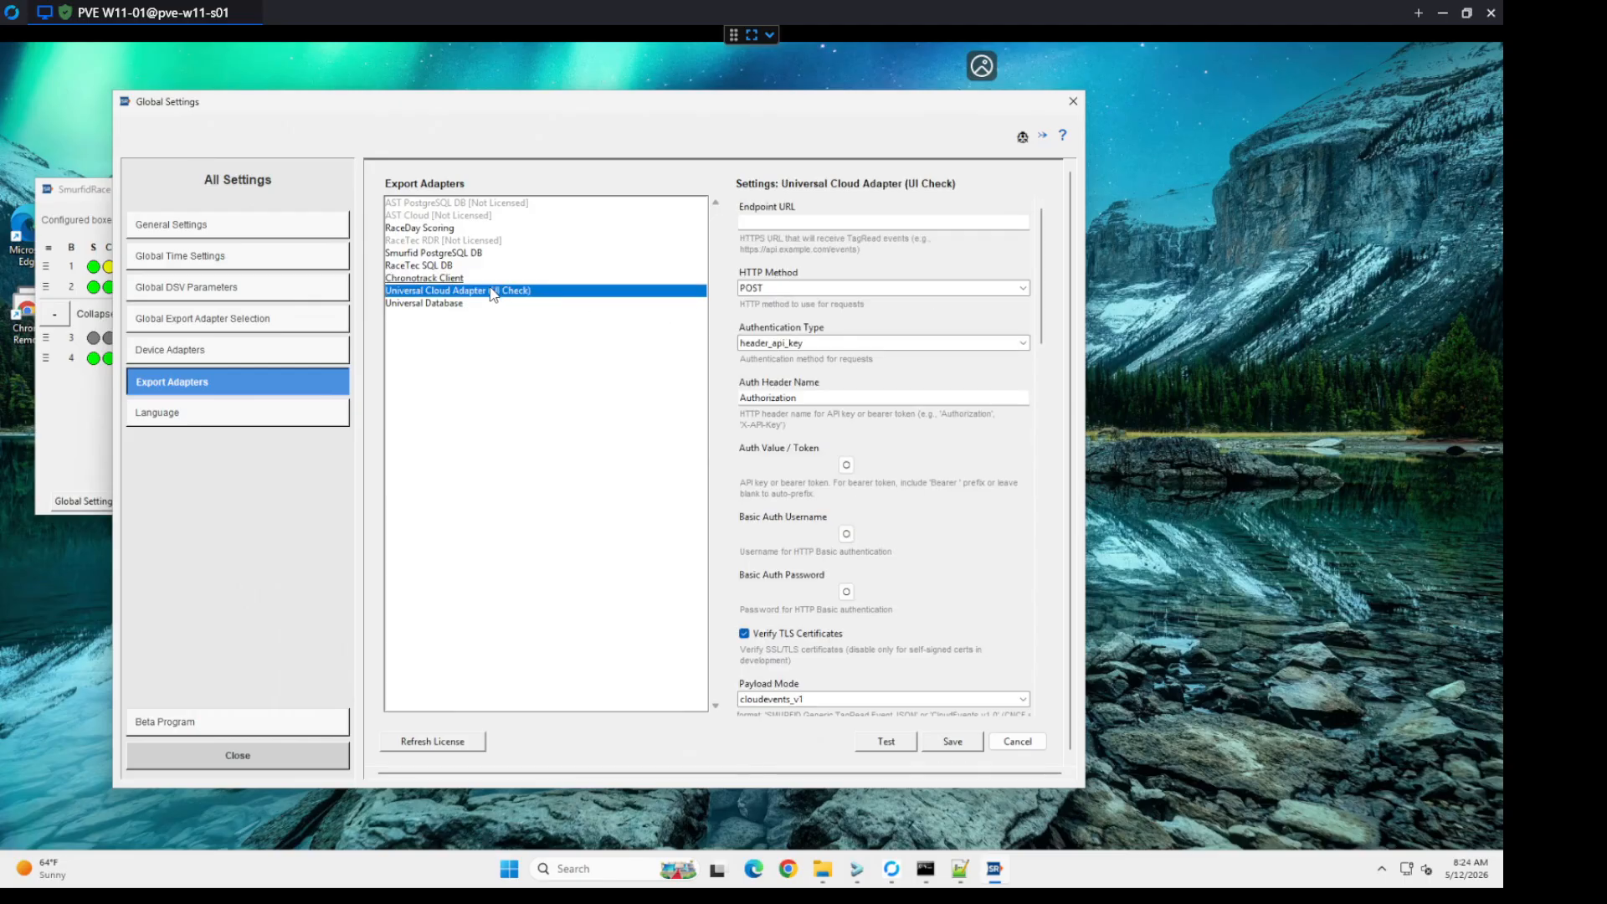
left_click(420, 305)
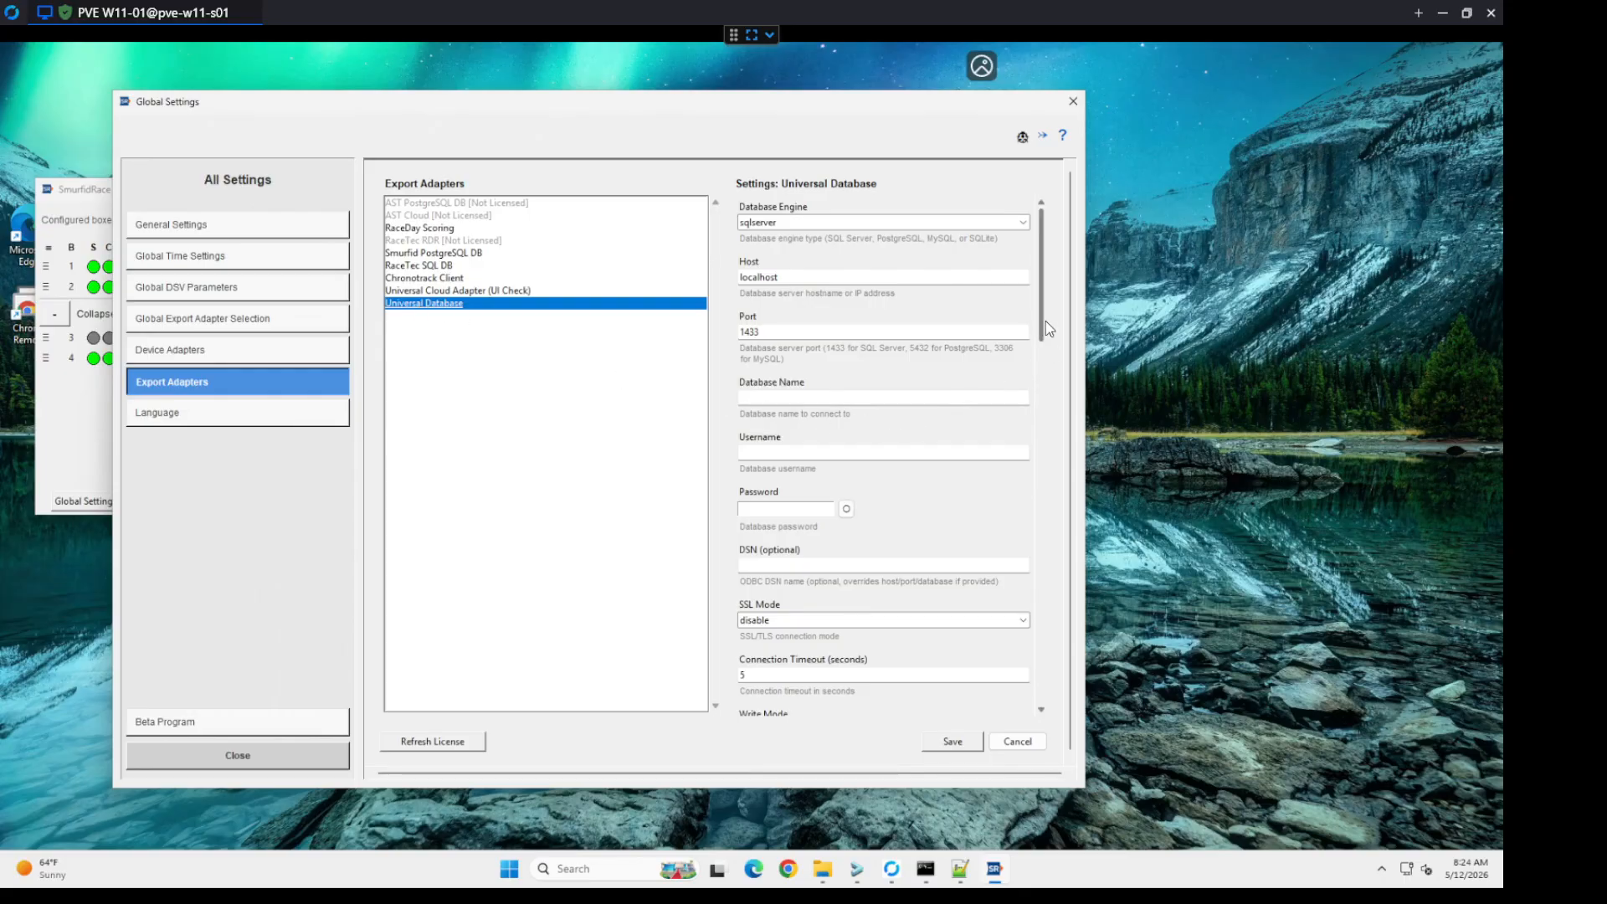
left_click_drag(1046, 320, 1017, 277)
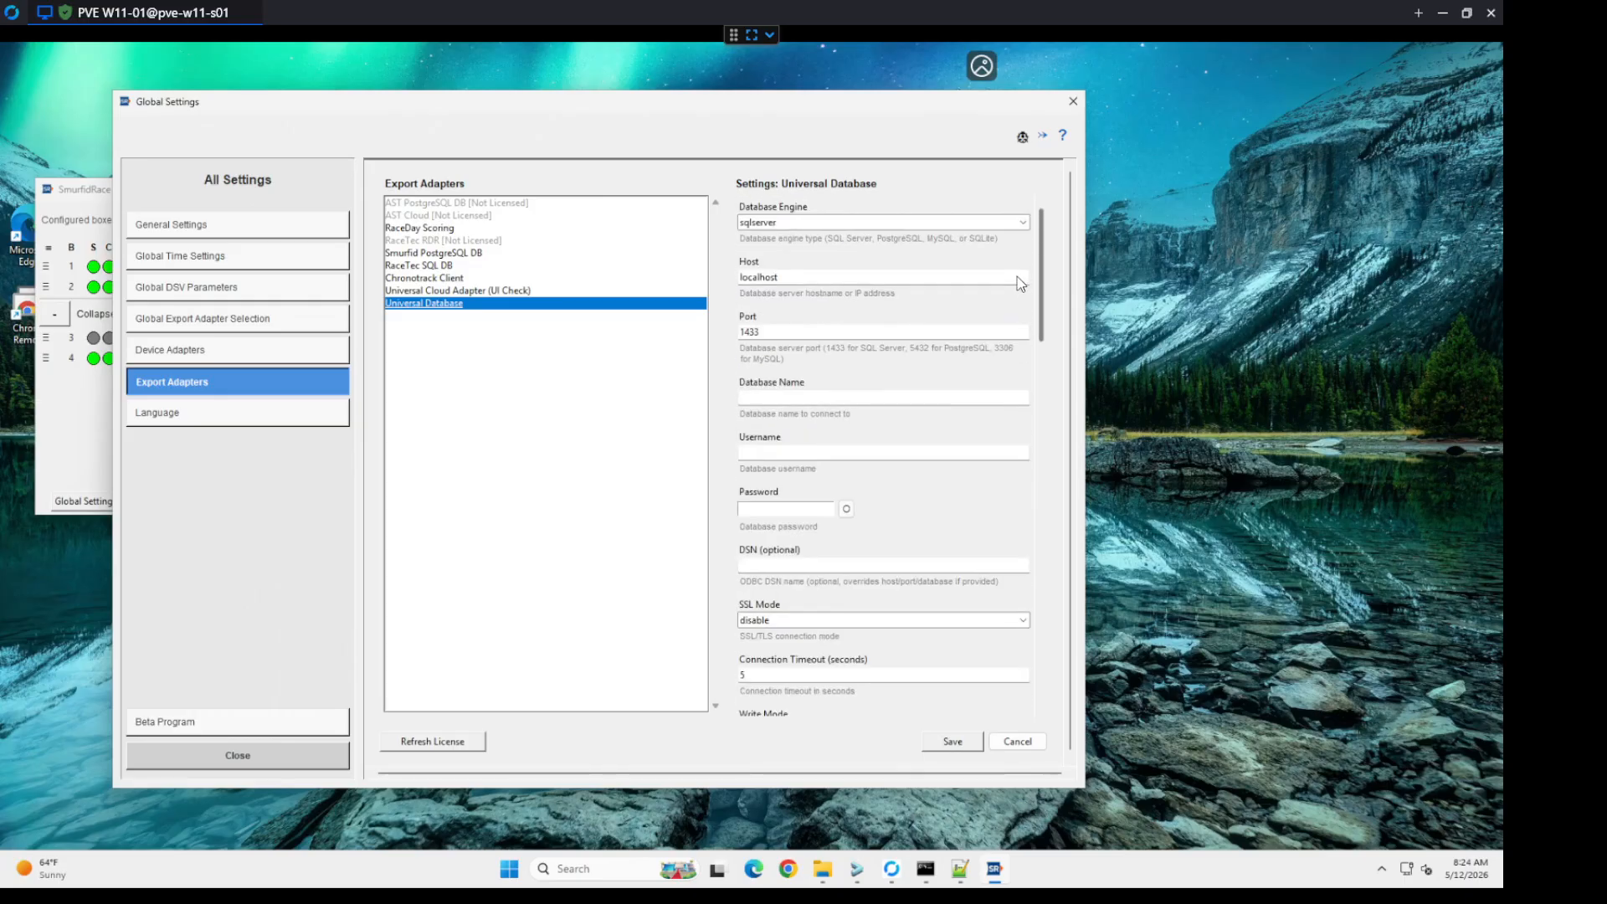
left_click(215, 413)
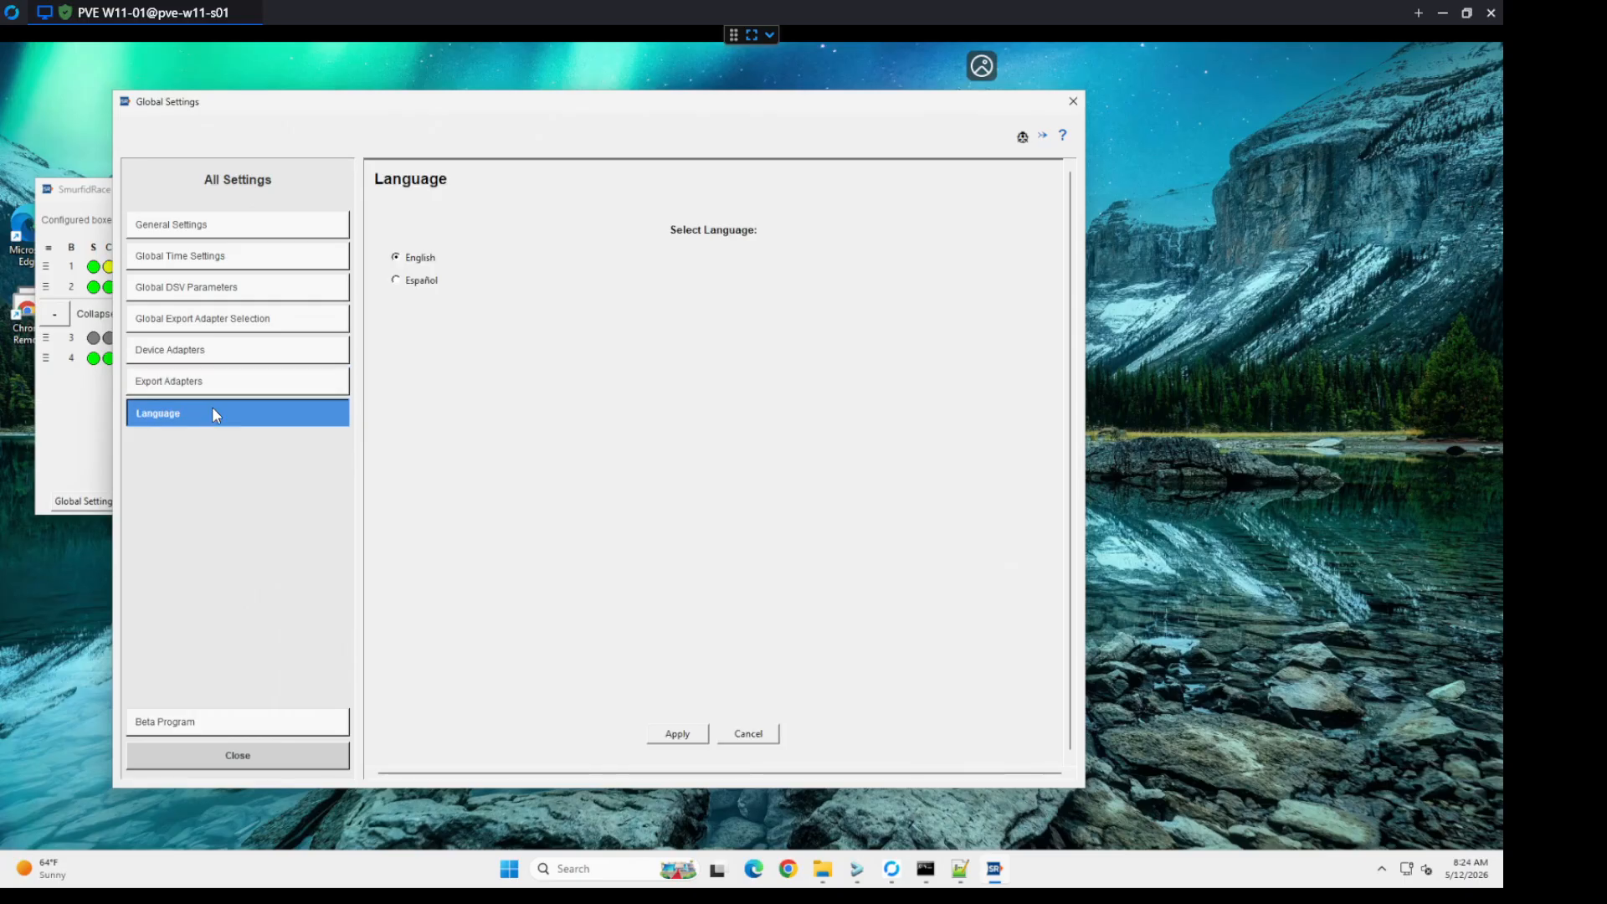
left_click(396, 258)
Step: Check for SmurfidRace updates in the Beta Program settings and close the global settings
left_click(236, 725)
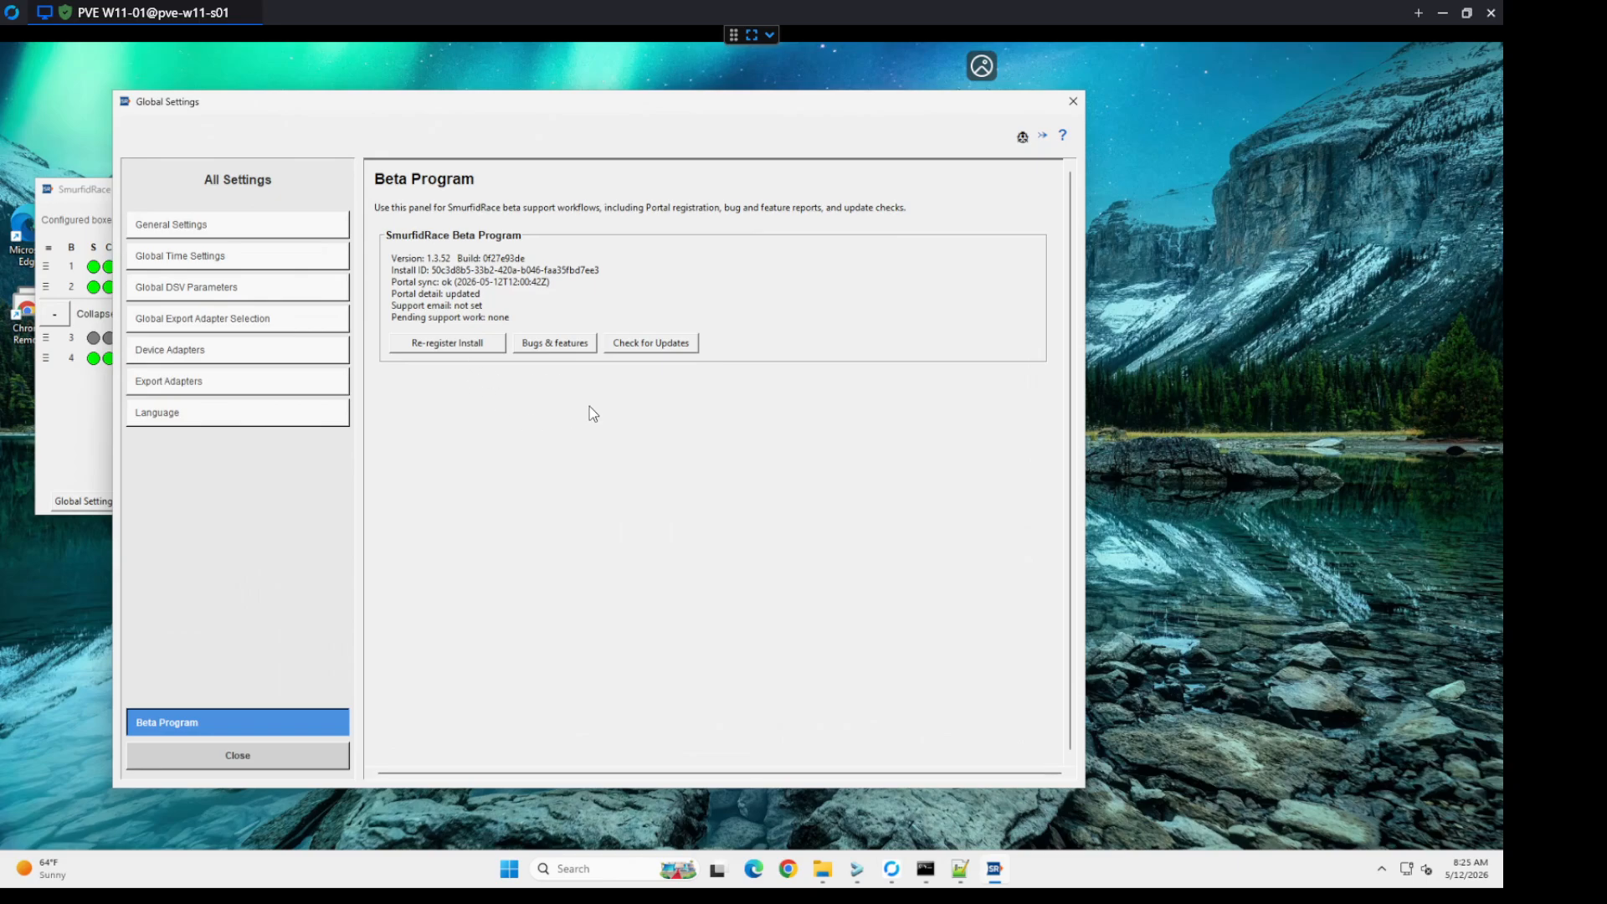
left_click(649, 344)
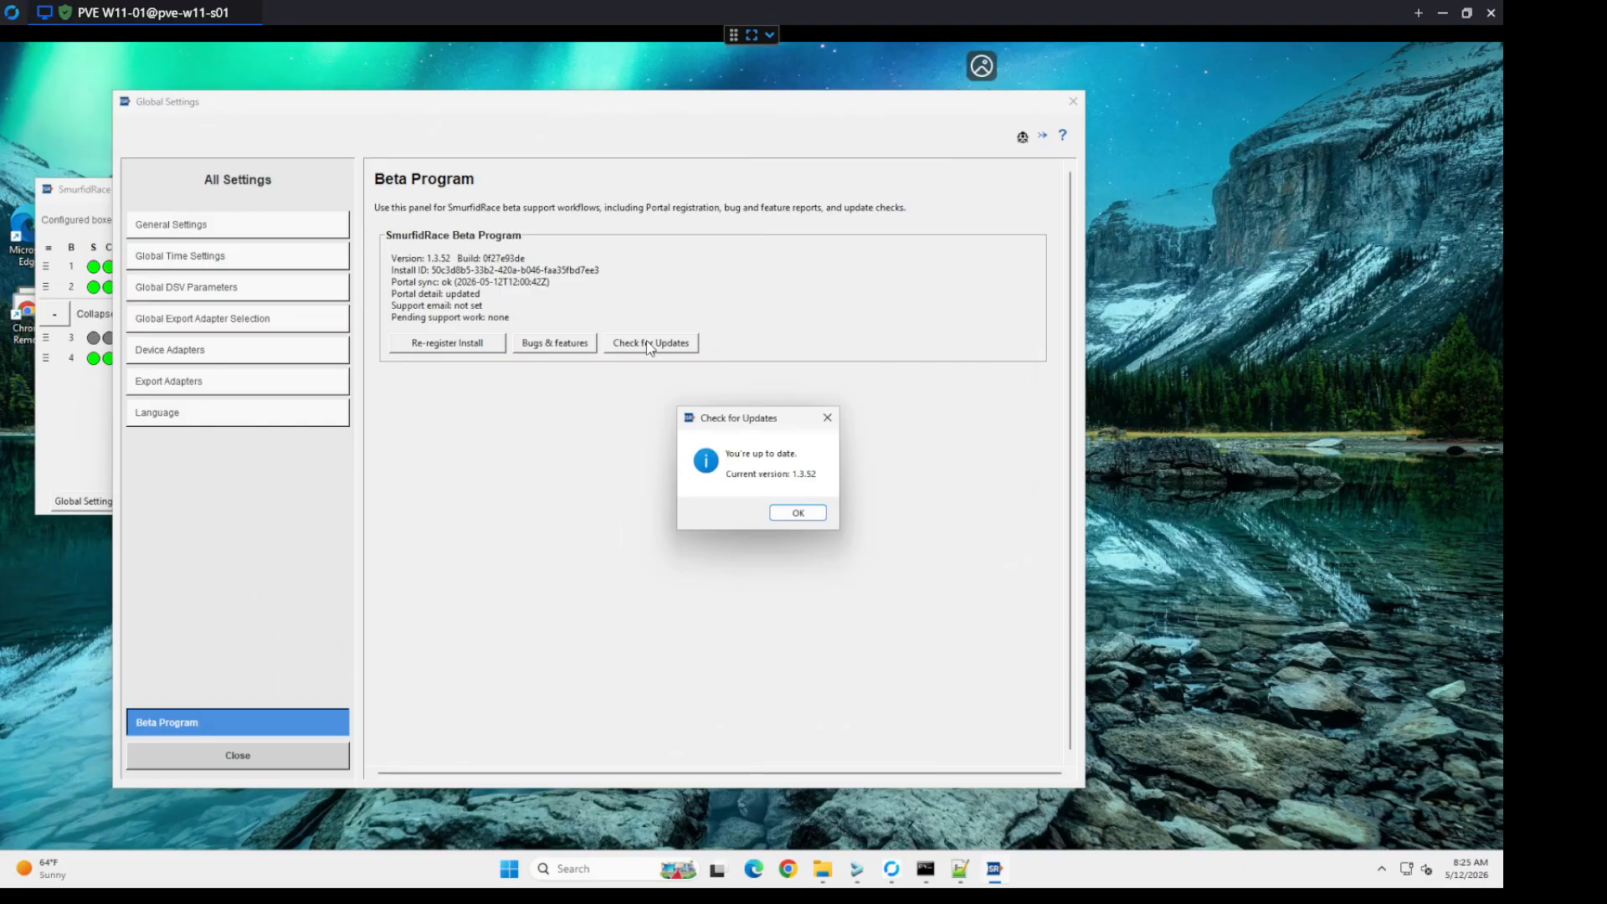
left_click(789, 510)
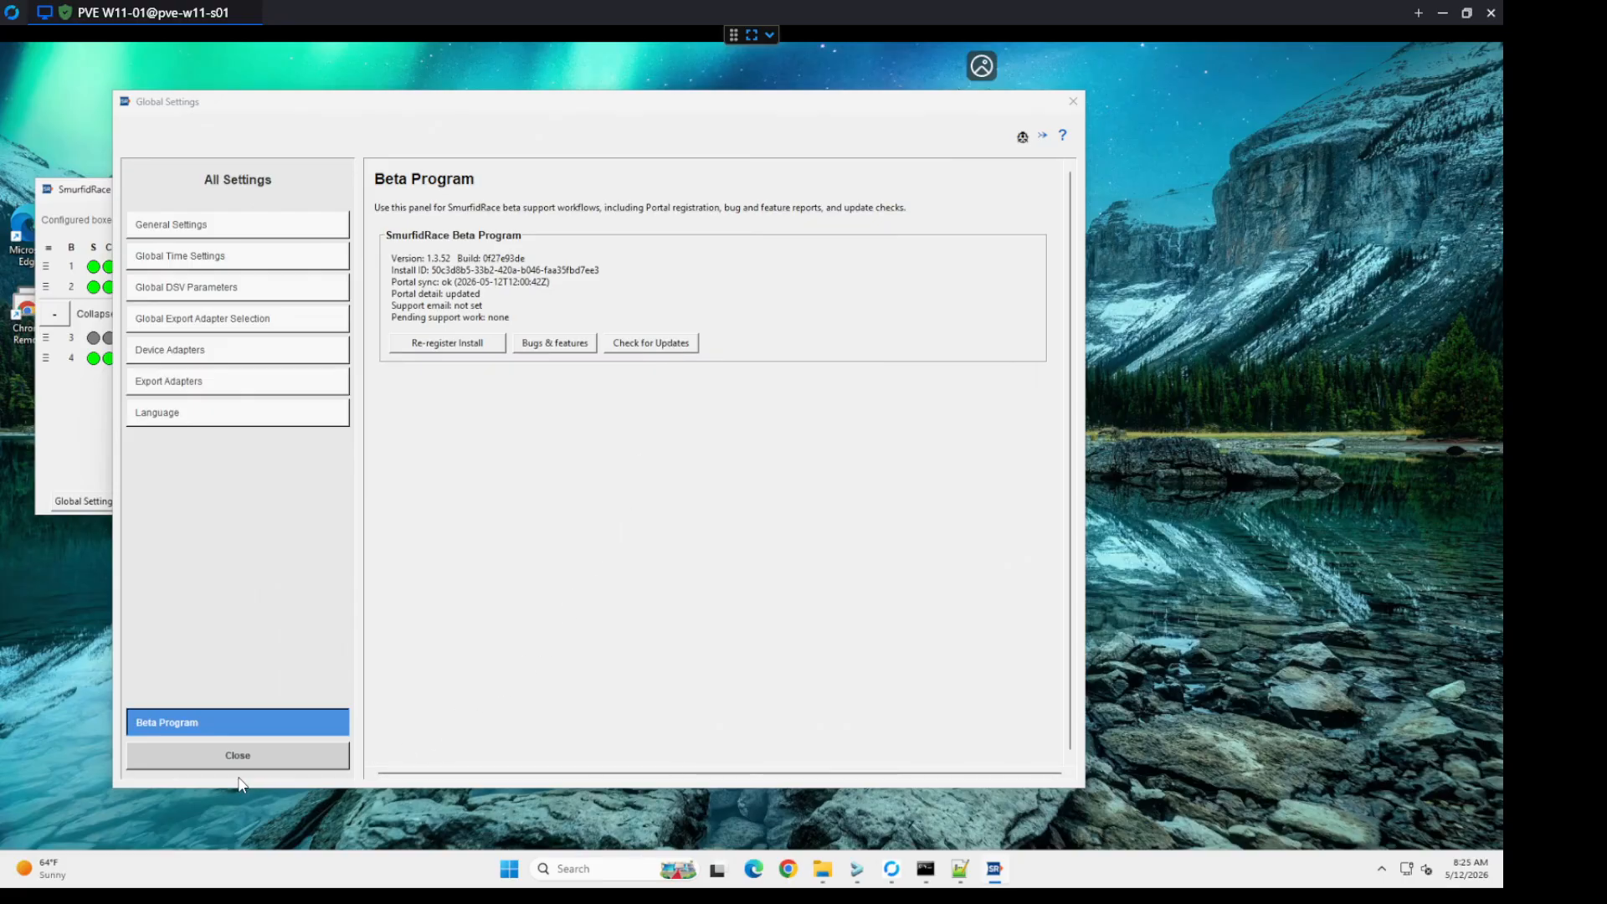
left_click(256, 750)
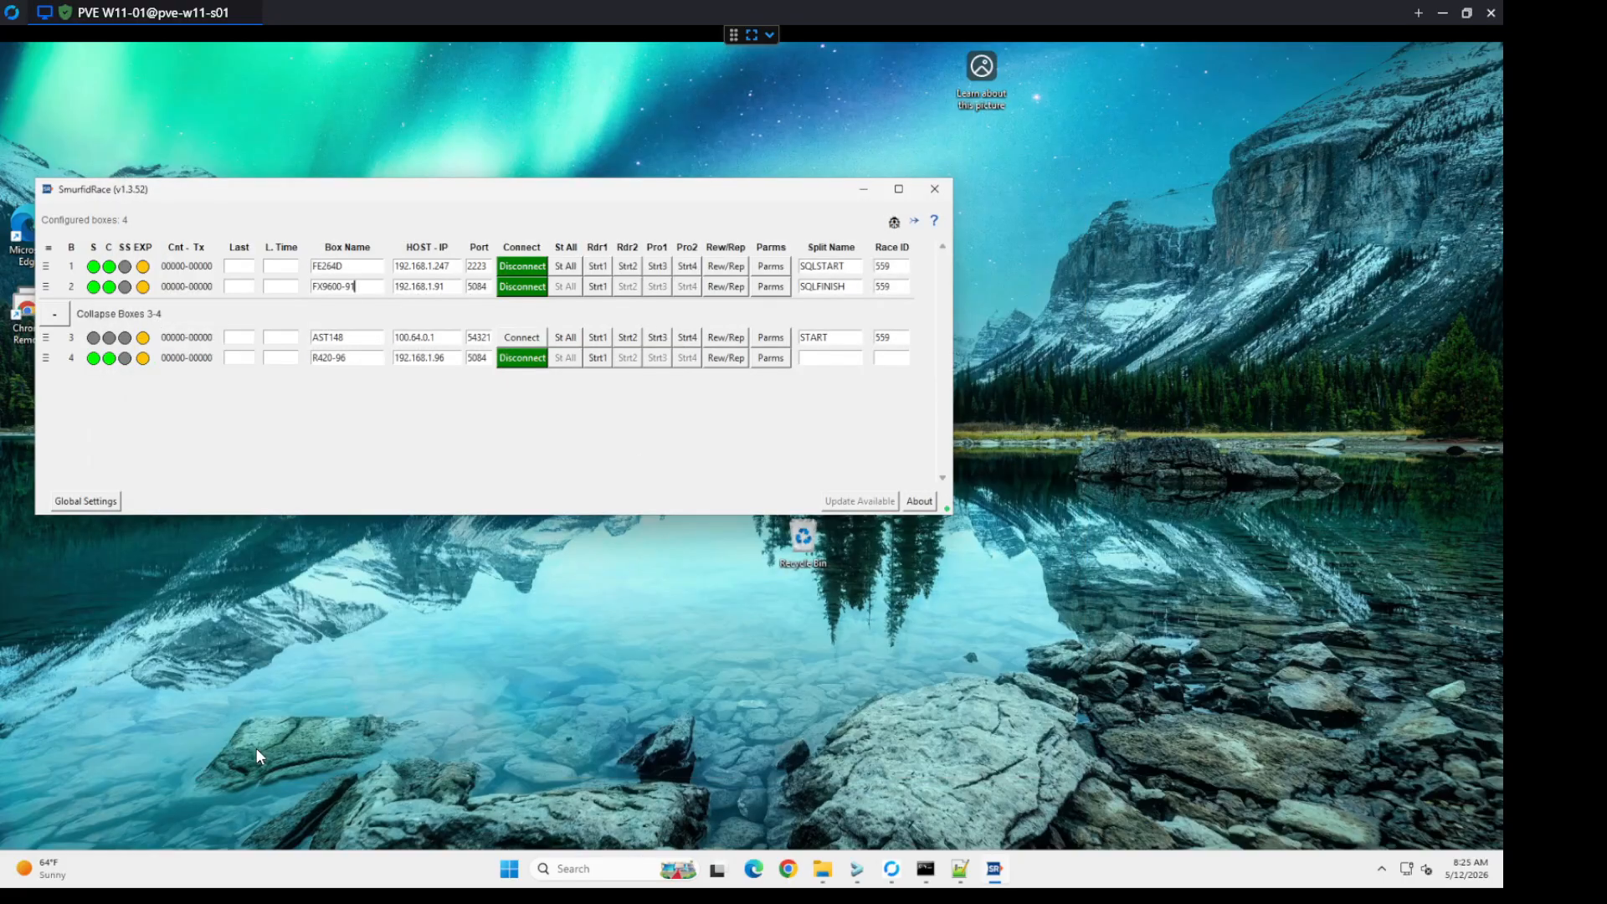